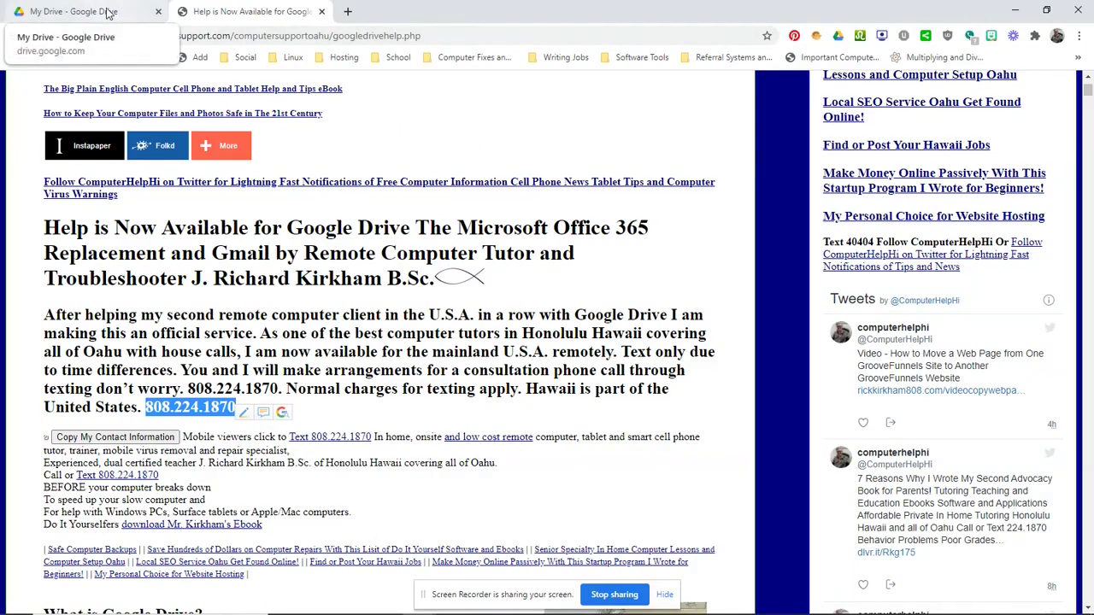
# Switch to Google Drive and open the Google Sheets template gallery for a new spreadsheet.
pyautogui.click(108, 12)
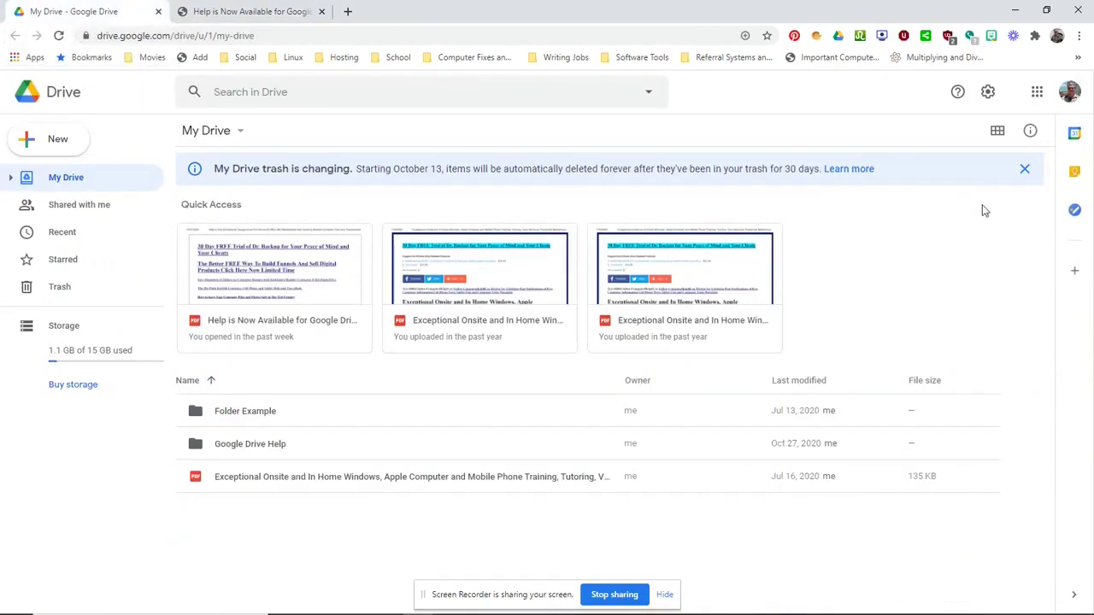
pyautogui.click(1037, 93)
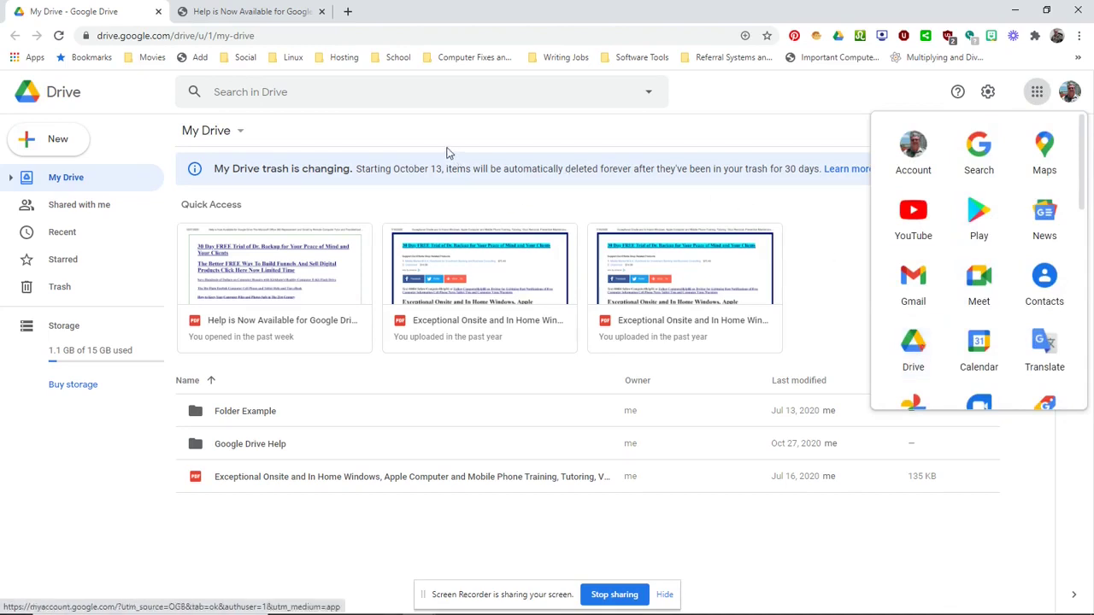
pyautogui.click(173, 37)
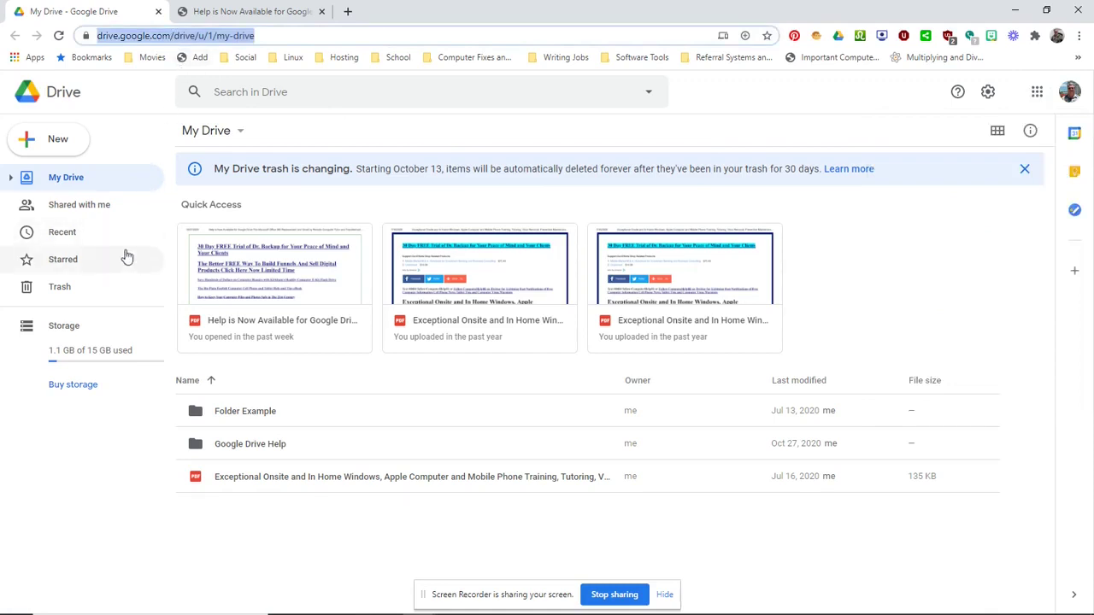
pyautogui.click(58, 141)
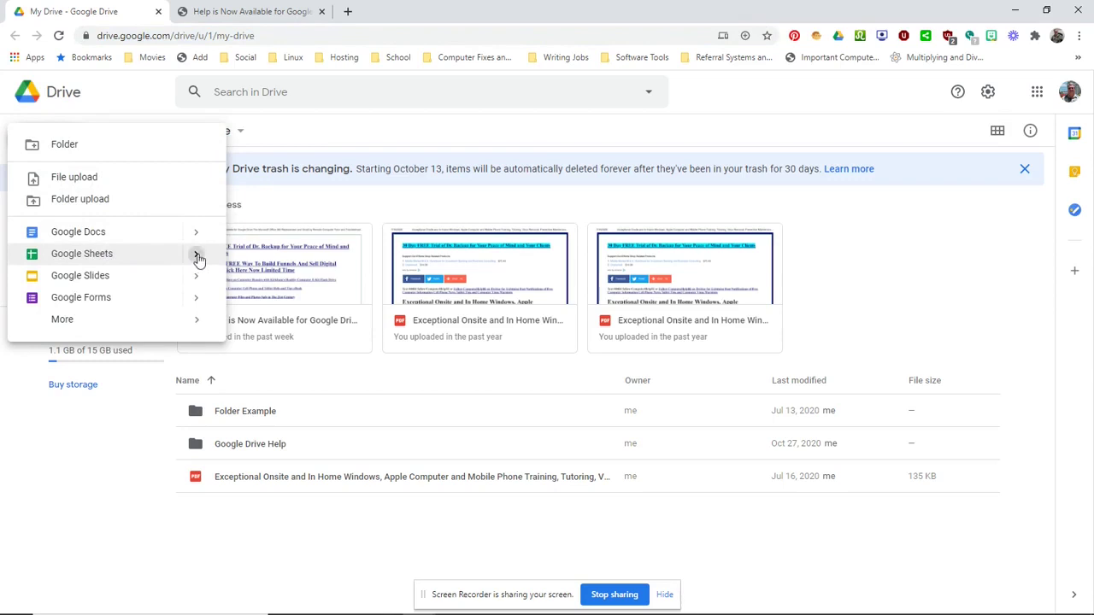
pyautogui.moveTo(199, 261)
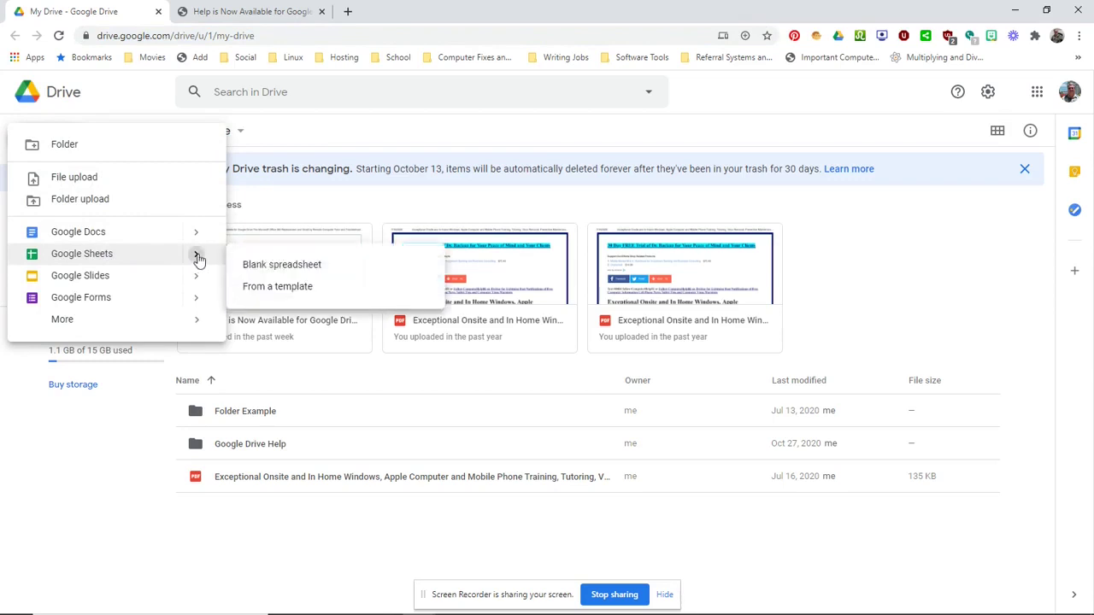
pyautogui.click(303, 292)
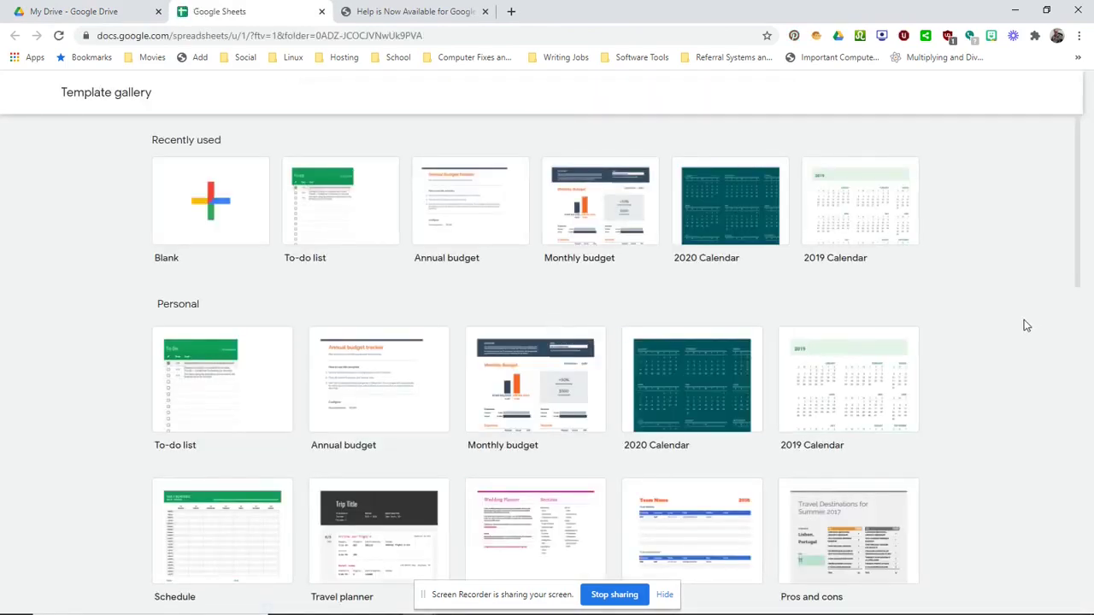
# Look through the spreadsheet template gallery, covering the Personal, Work, Project management and Education categories.
pyautogui.scroll(-3, 1027, 325)
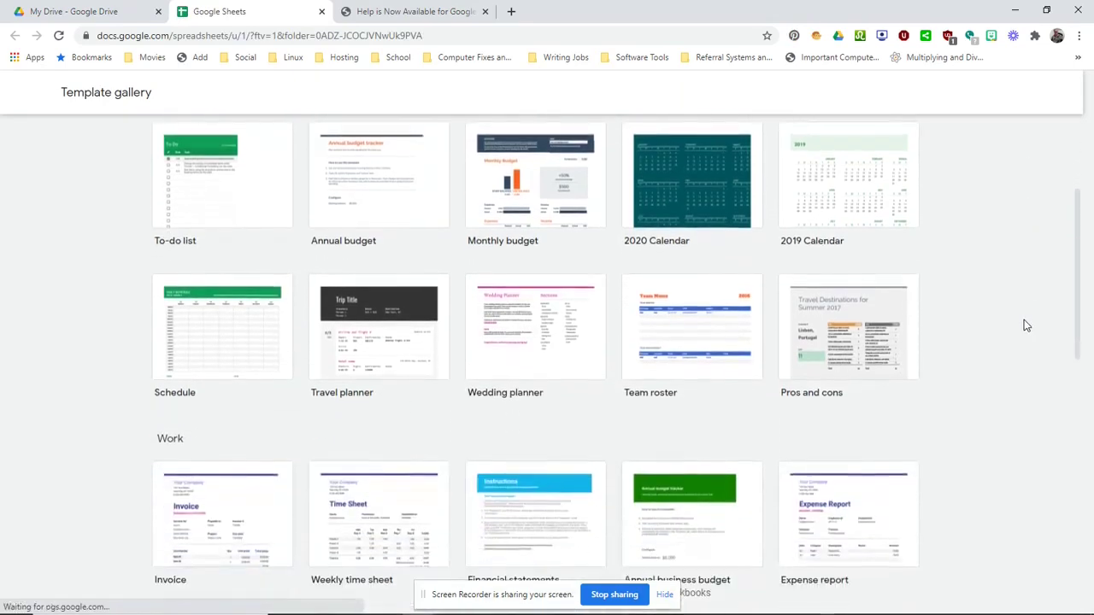
pyautogui.scroll(-4, 1026, 325)
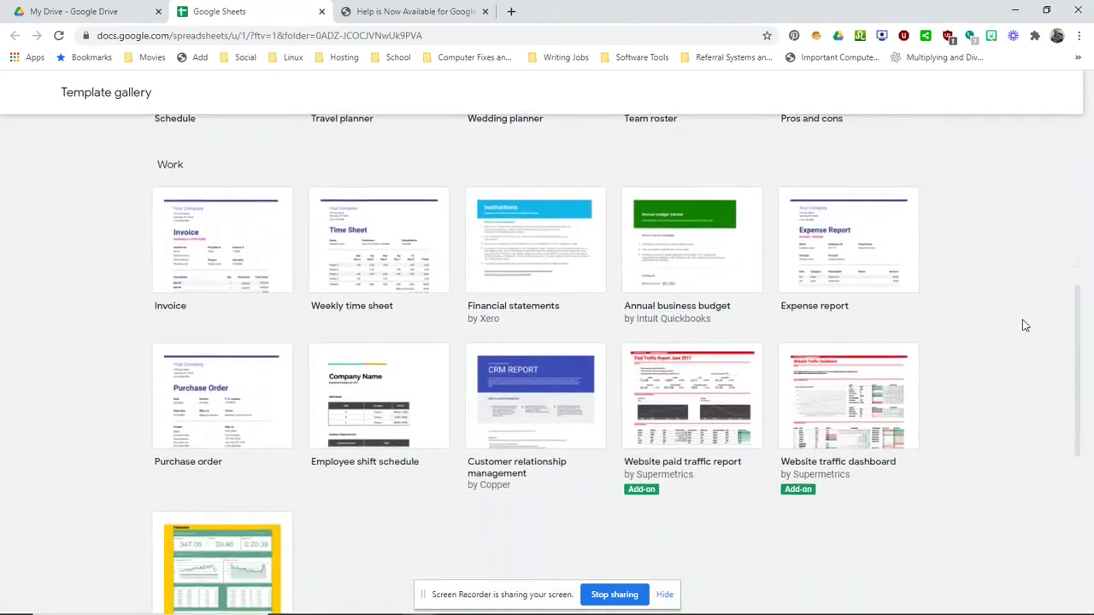
pyautogui.scroll(-4, 1026, 326)
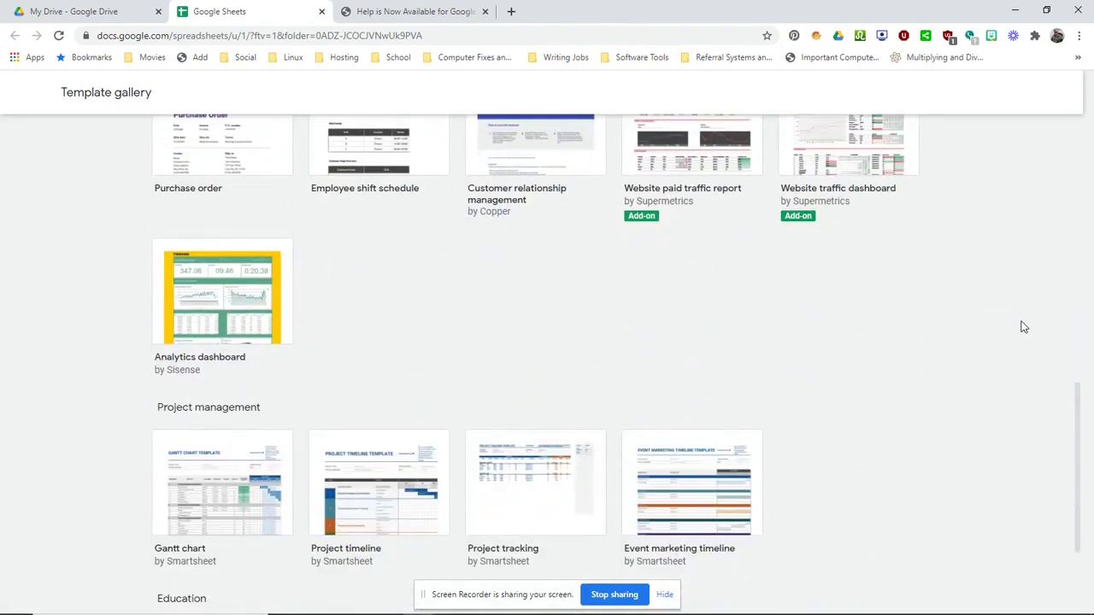
pyautogui.scroll(-2, 1025, 327)
pyautogui.scroll(-1, 1024, 328)
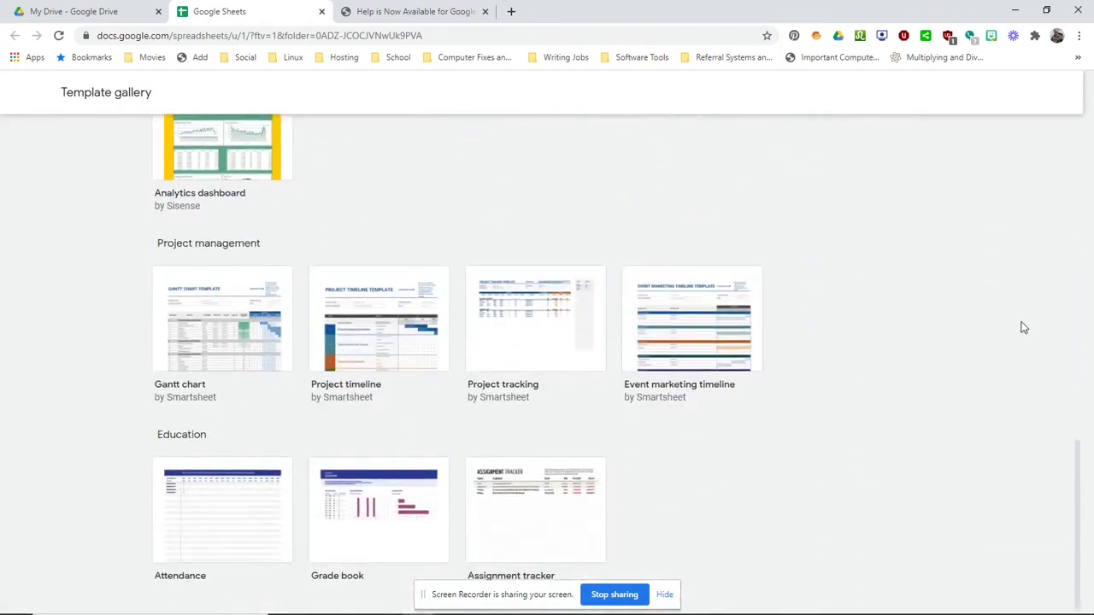
pyautogui.scroll(10, 1024, 328)
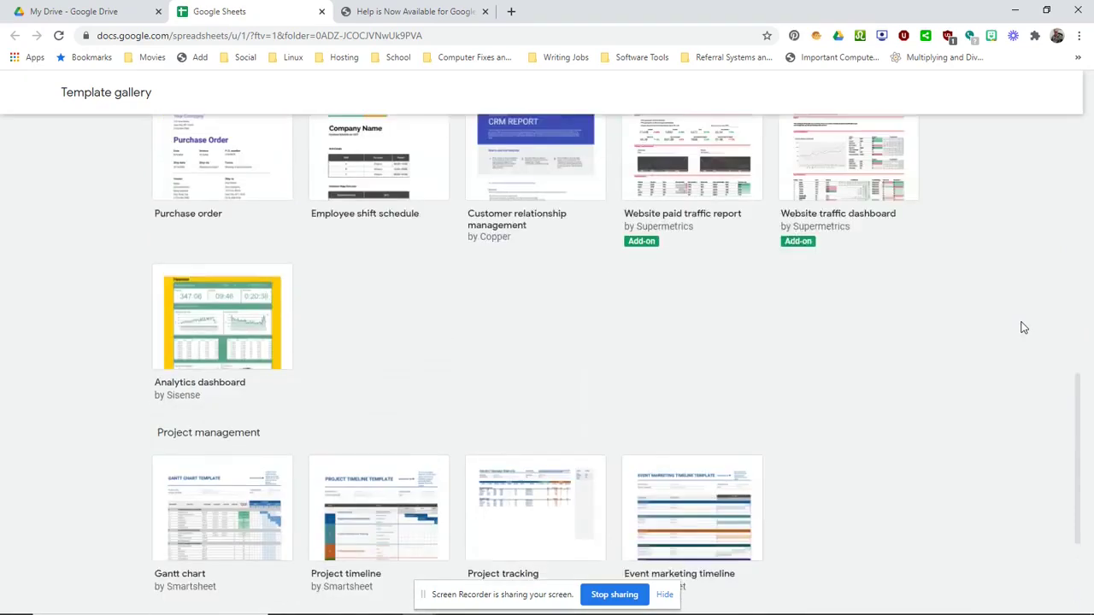
pyautogui.scroll(3, 1024, 327)
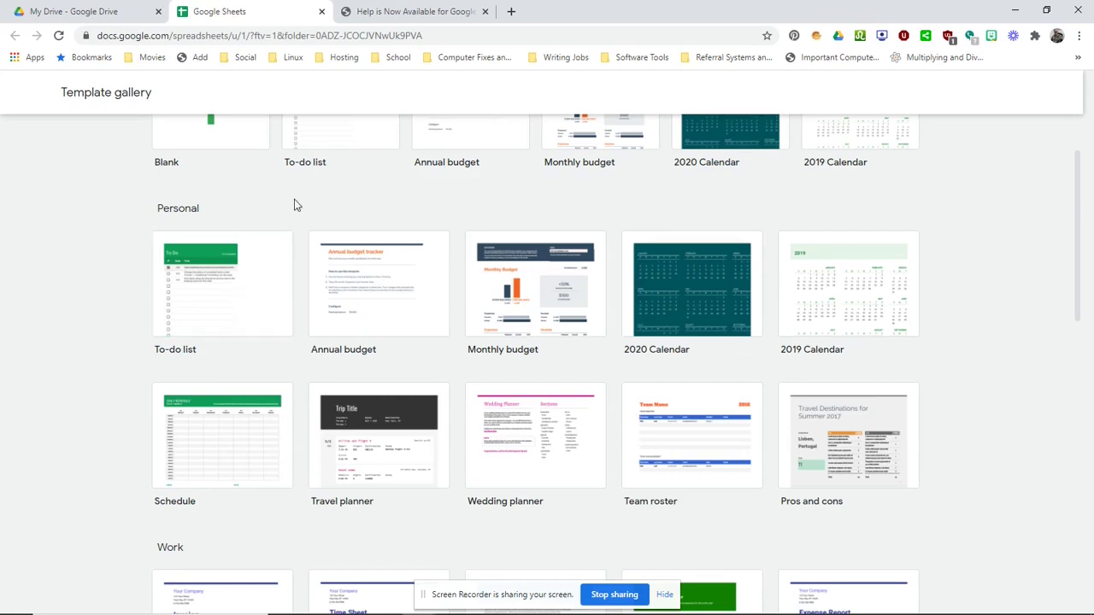
pyautogui.scroll(1, 294, 201)
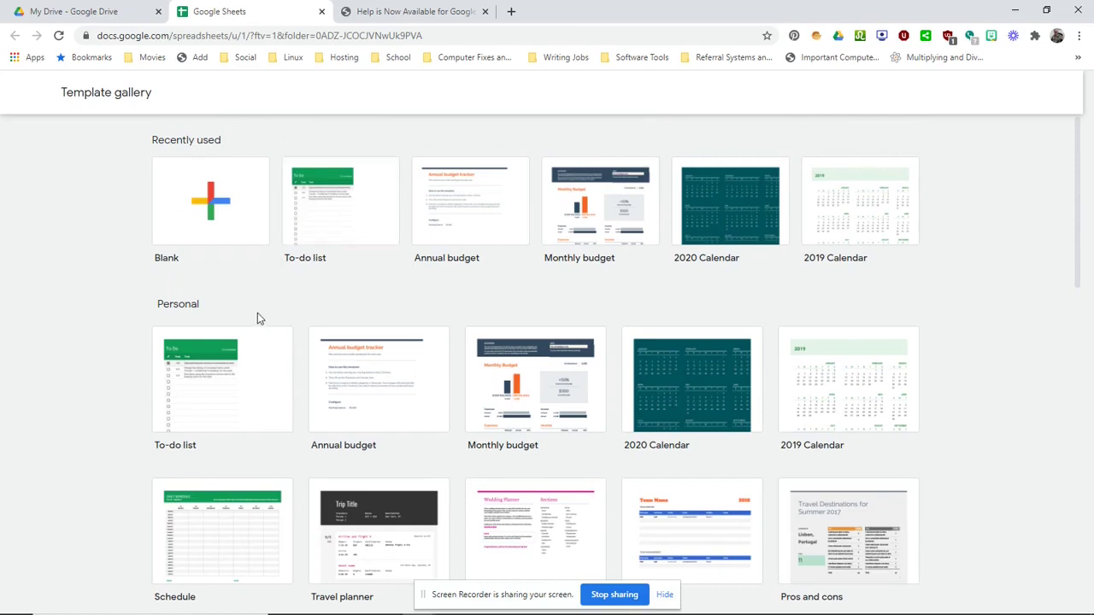
# Create a blank spreadsheet and enter 55, 60, 22 and 44 down column B in cells B3 to B6.
pyautogui.click(214, 198)
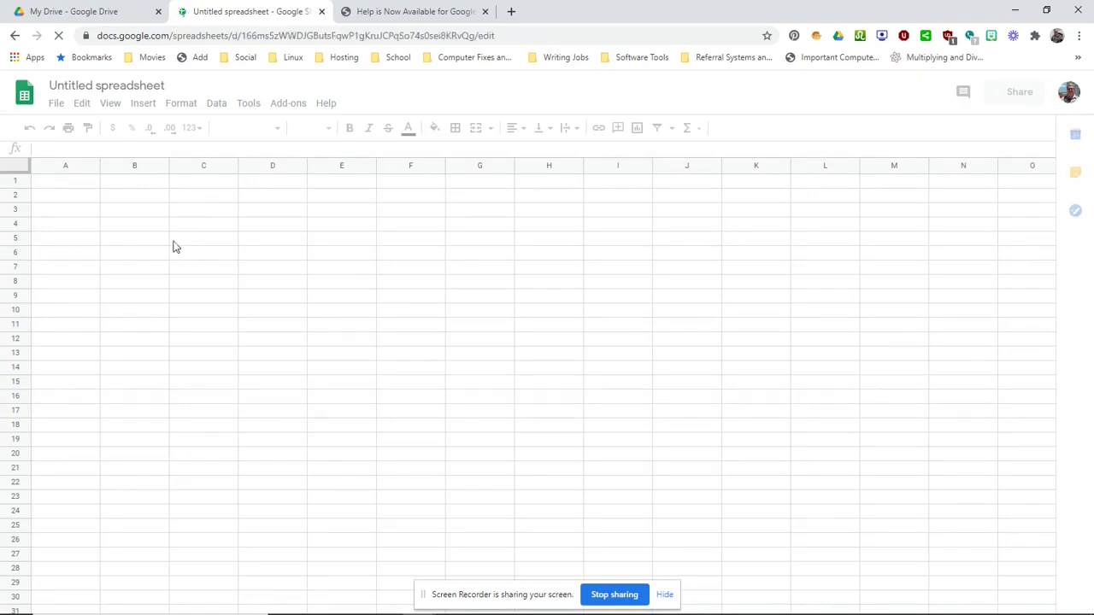
pyautogui.click(131, 212)
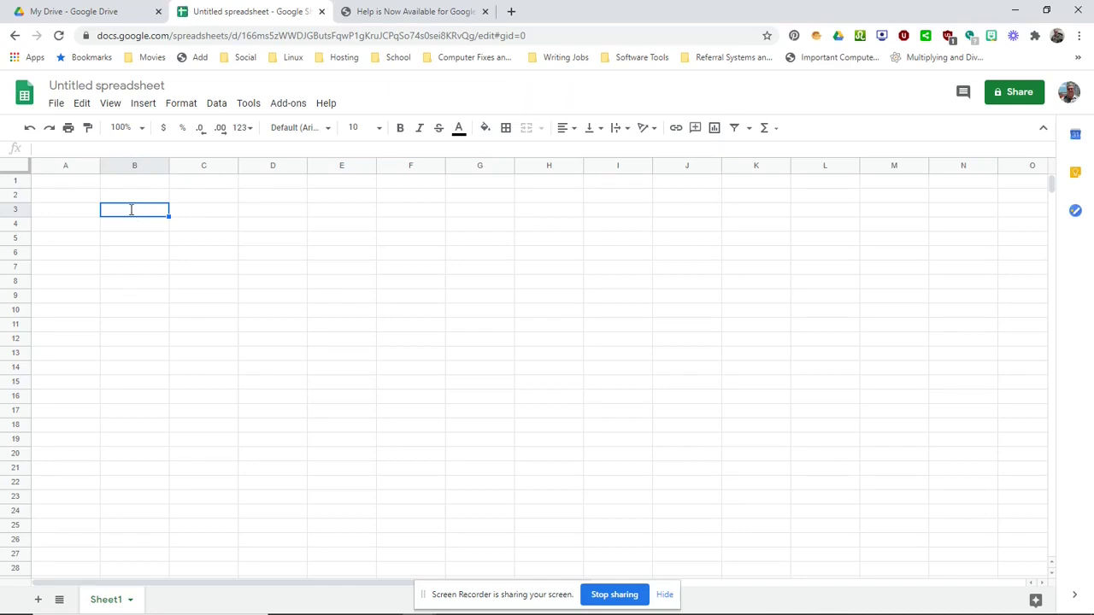
pyautogui.write('55')
pyautogui.press('Return')
pyautogui.write('60')
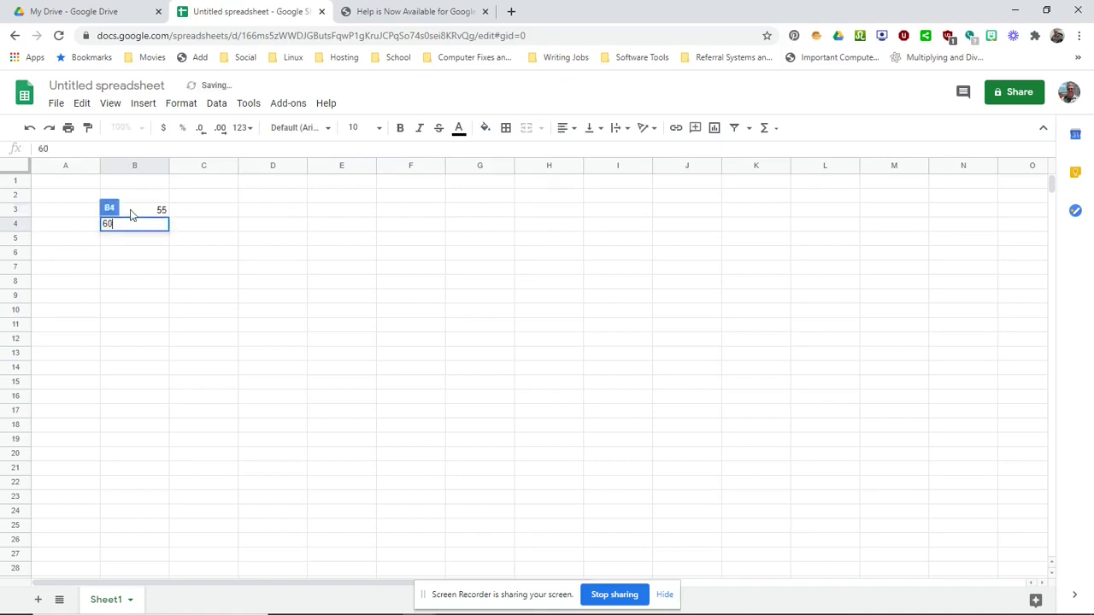
pyautogui.press('Return')
pyautogui.write('22')
pyautogui.press('Return')
pyautogui.write('44')
pyautogui.press('Return')
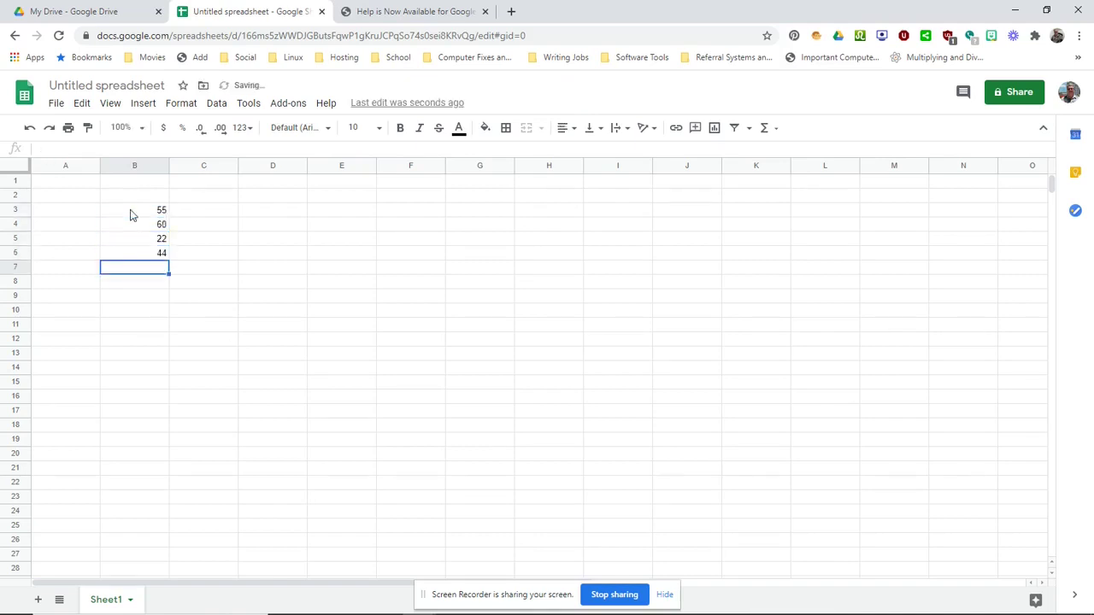
# Continue the number list in column B with 0, 99, 88, 74, 85 and 95 in cells B7 to B12.
pyautogui.write('0')
pyautogui.press('Return')
pyautogui.write('99')
pyautogui.press('Return')
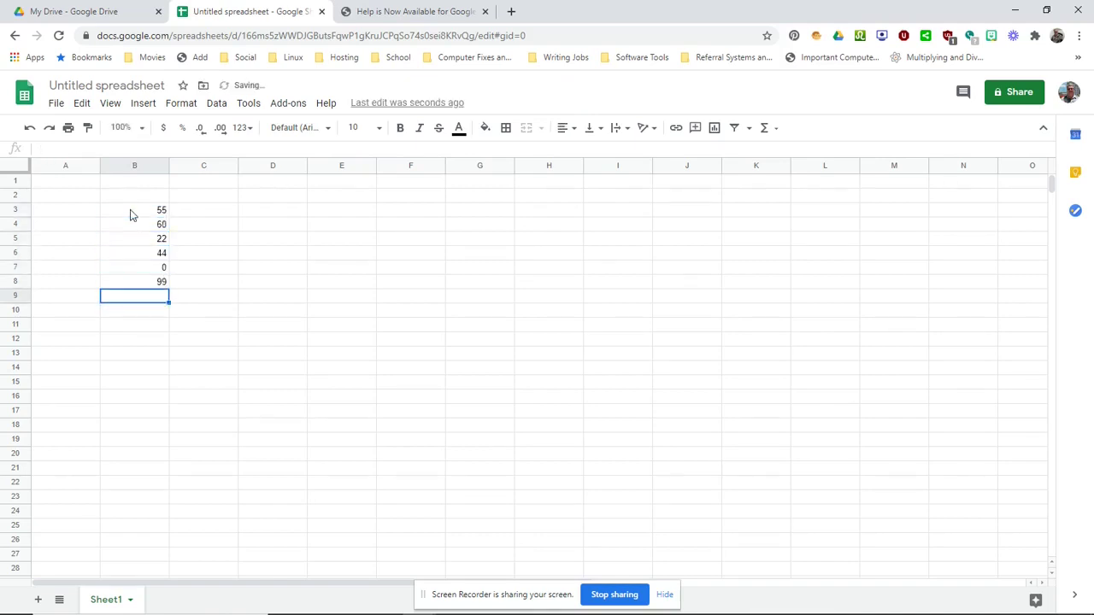
pyautogui.write('88')
pyautogui.press('Return')
pyautogui.write('74')
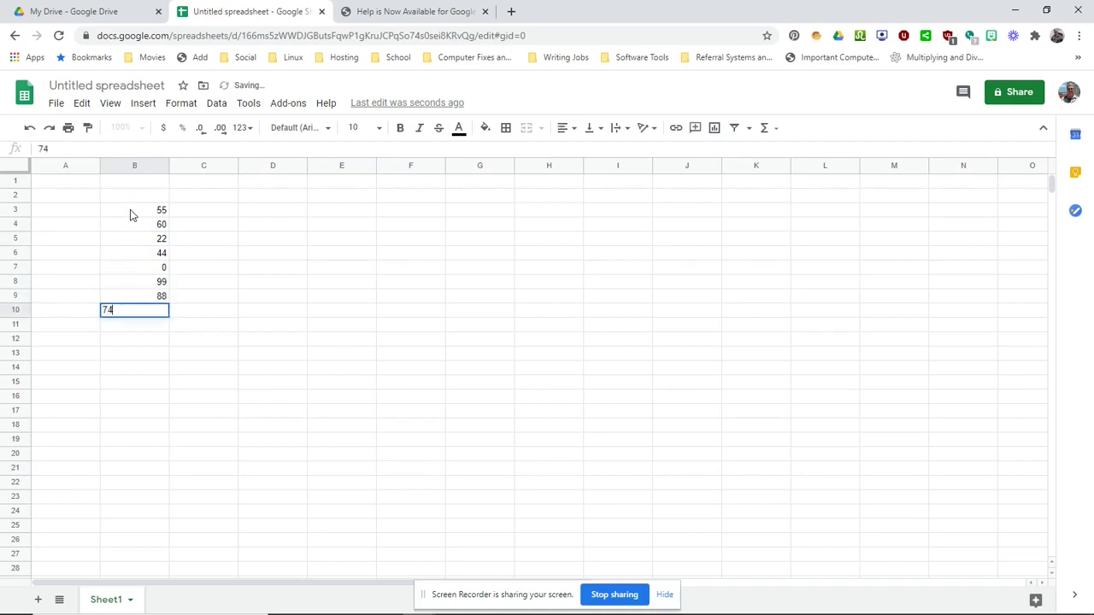
pyautogui.press('Return')
pyautogui.write('85')
pyautogui.press('Return')
pyautogui.write('95')
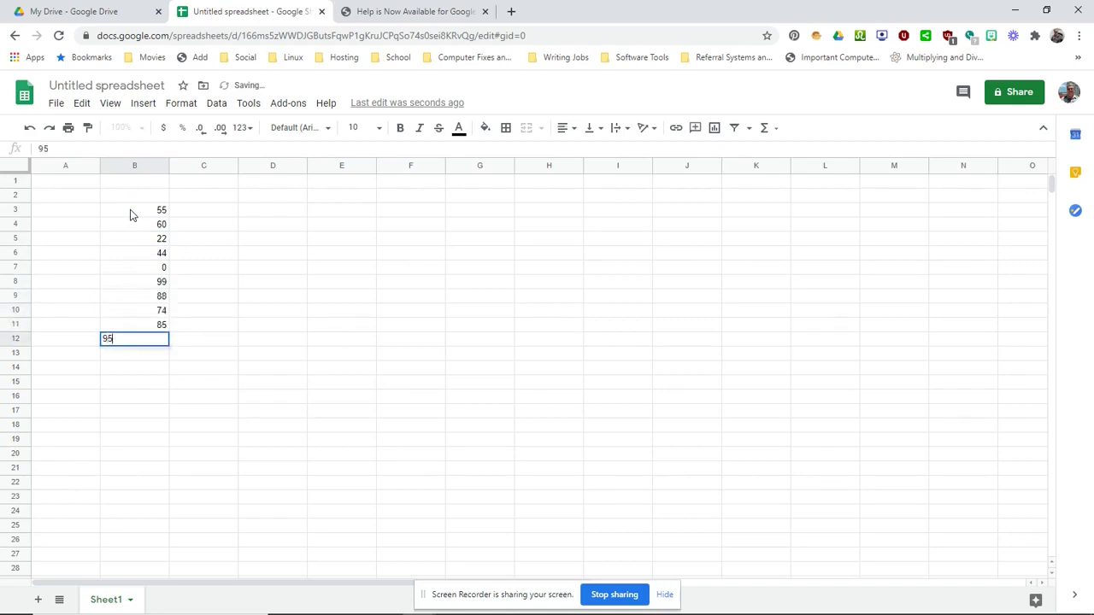
pyautogui.press('Return')
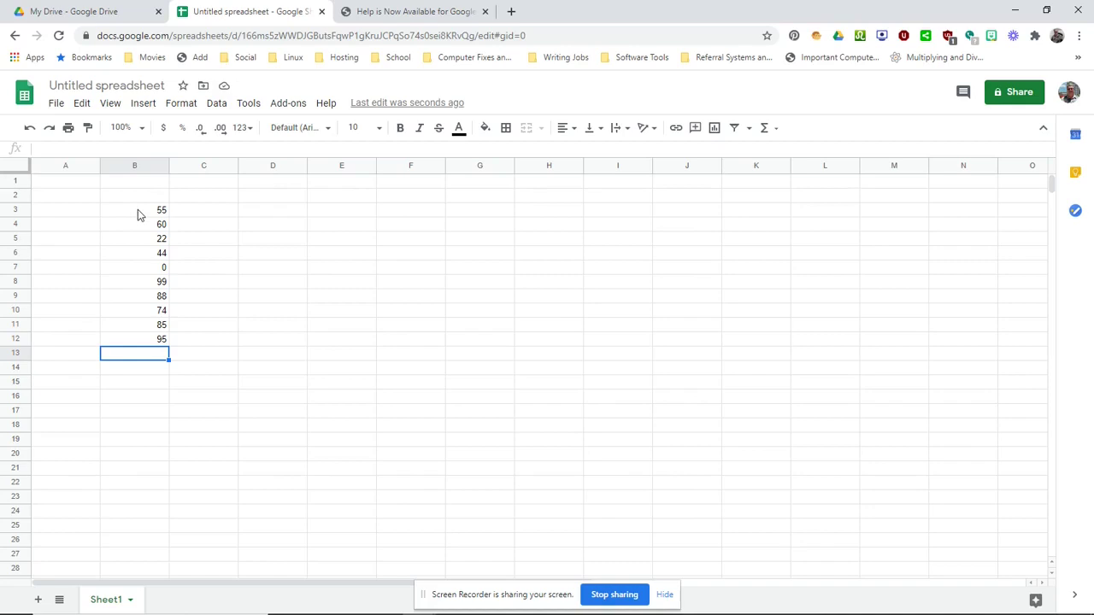
# Add the values 44, 55 and 99 to the end of the column B list in cells B13 to B15.
pyautogui.doubleClick(151, 353)
pyautogui.press('Escape')
pyautogui.write('44')
pyautogui.press('Return')
pyautogui.write('55')
pyautogui.press('Return')
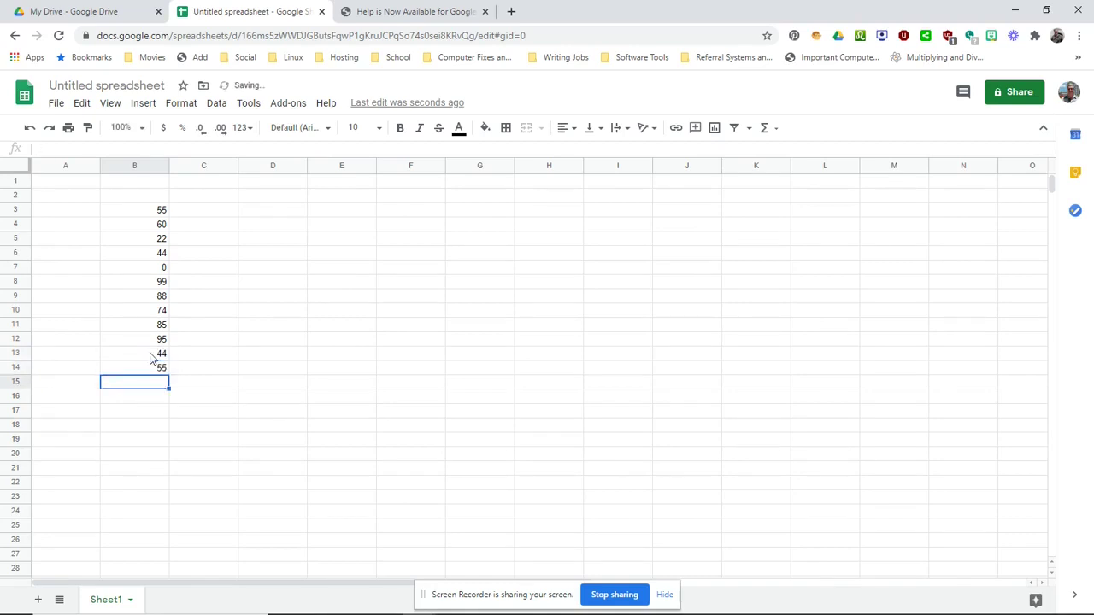
pyautogui.write('99')
pyautogui.press('Return')
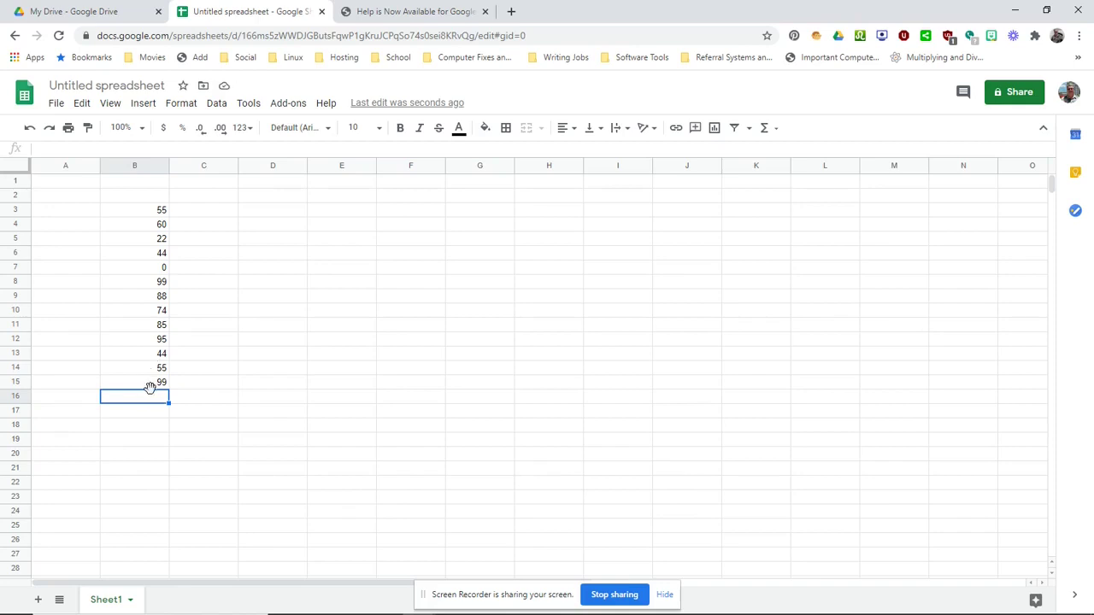
# Examine the rows below the column B numbers down to row 80, and return to cell B1.
pyautogui.press('Down')
pyautogui.press('Down')
pyautogui.press('Down')
pyautogui.press('Down')
pyautogui.press('Down')
pyautogui.press('Down')
pyautogui.press('Down')
pyautogui.press('Down')
pyautogui.press('Down')
pyautogui.press('Down')
pyautogui.press('Down')
pyautogui.press('Down')
pyautogui.press('Down')
pyautogui.press('Down')
pyautogui.press('Down')
pyautogui.press('Down')
pyautogui.press('Down')
pyautogui.press('Down')
pyautogui.press('Down')
pyautogui.press('Down')
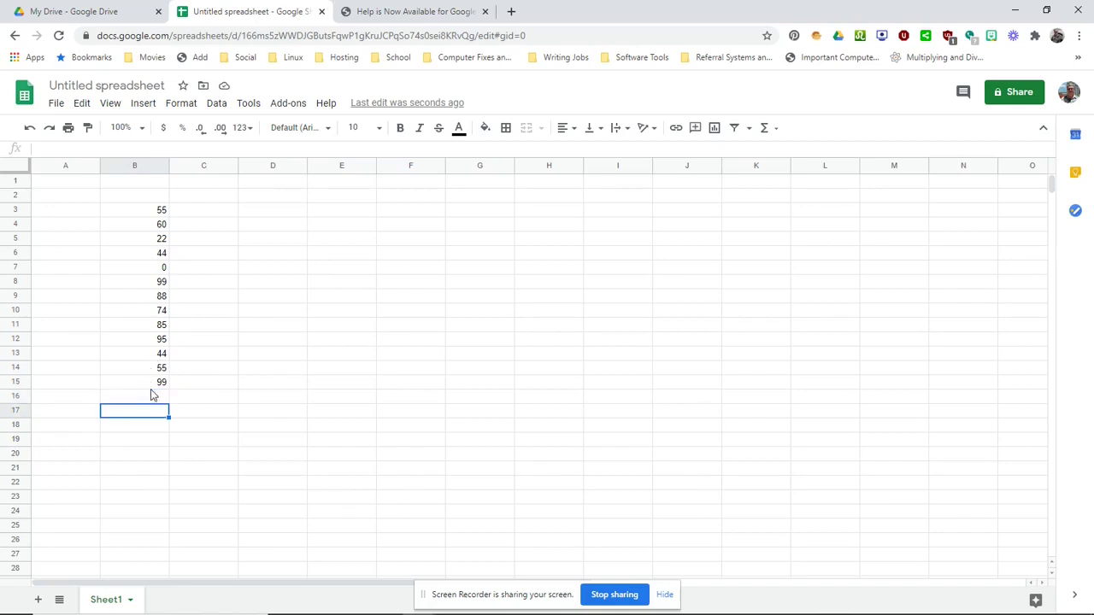
pyautogui.press('Down')
pyautogui.press('Down')
pyautogui.press('Down')
pyautogui.press('Down')
pyautogui.press('Down')
pyautogui.press('Down')
pyautogui.press('Down')
pyautogui.press('Down')
pyautogui.press('Down')
pyautogui.press('Down')
pyautogui.press('Down')
pyautogui.press('Down')
pyautogui.press('Down')
pyautogui.press('Down')
pyautogui.press('Down')
pyautogui.press('Down')
pyautogui.press('Down')
pyautogui.press('Down')
pyautogui.press('Down')
pyautogui.press('Down')
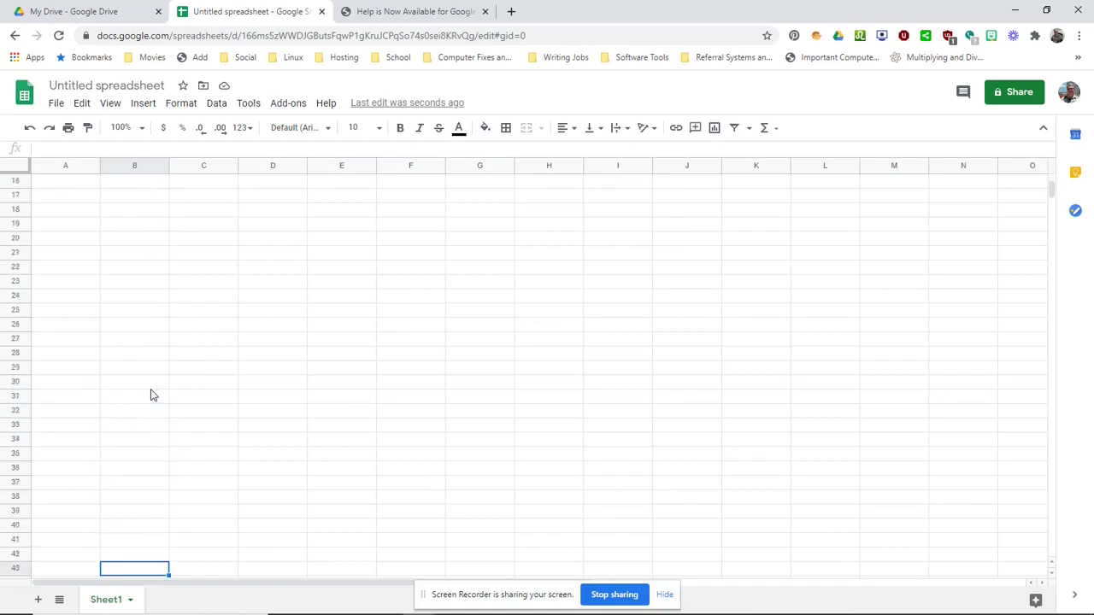
pyautogui.press('Down')
pyautogui.press('Down')
pyautogui.press('Down')
pyautogui.press('Down')
pyautogui.press('Down')
pyautogui.press('Down')
pyautogui.press('Down')
pyautogui.press('Down')
pyautogui.press('Down')
pyautogui.press('Down')
pyautogui.press('Down')
pyautogui.press('Down')
pyautogui.press('Down')
pyautogui.press('Down')
pyautogui.press('Down')
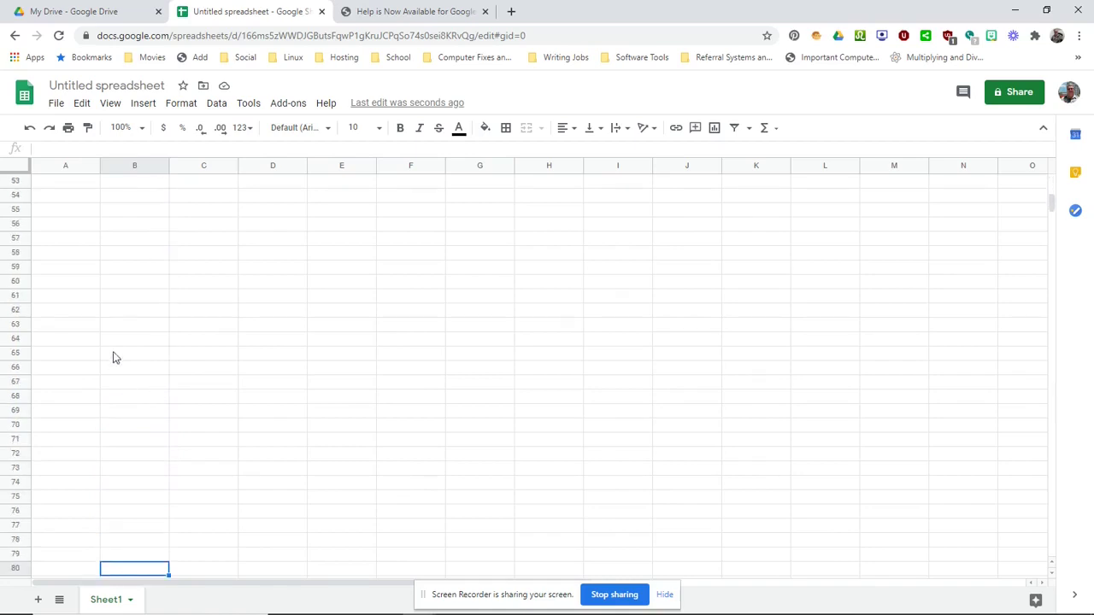
pyautogui.moveTo(112, 356); pyautogui.dragTo(655, 349)
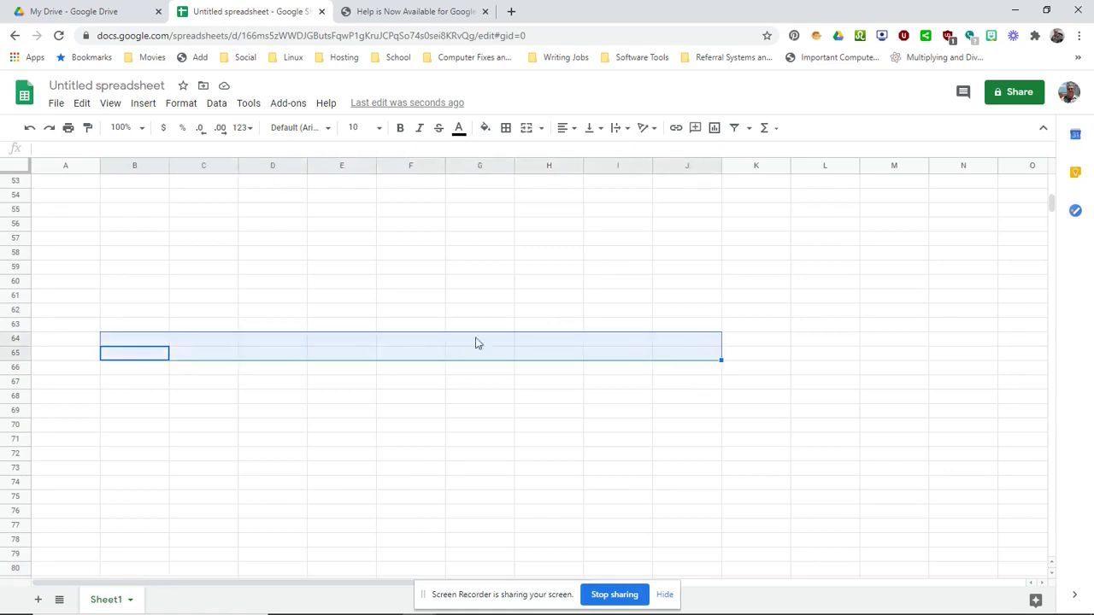
pyautogui.click(150, 377)
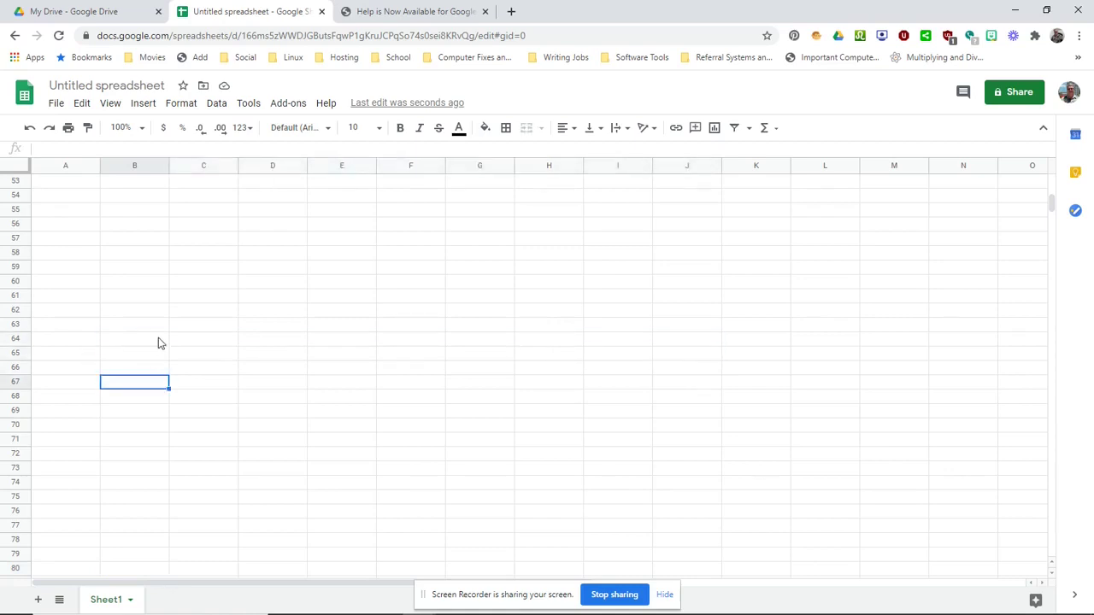
pyautogui.press('Up')
pyautogui.press('Up')
pyautogui.press('Up')
pyautogui.press('Up')
pyautogui.press('Up')
pyautogui.press('Up')
pyautogui.press('Up')
pyautogui.press('Up')
pyautogui.press('Up')
pyautogui.press('Up')
pyautogui.press('Up')
pyautogui.press('Up')
pyautogui.press('Up')
pyautogui.press('Up')
pyautogui.press('Up')
pyautogui.press('Up')
pyautogui.press('Up')
pyautogui.press('Up')
pyautogui.press('Up')
pyautogui.press('Up')
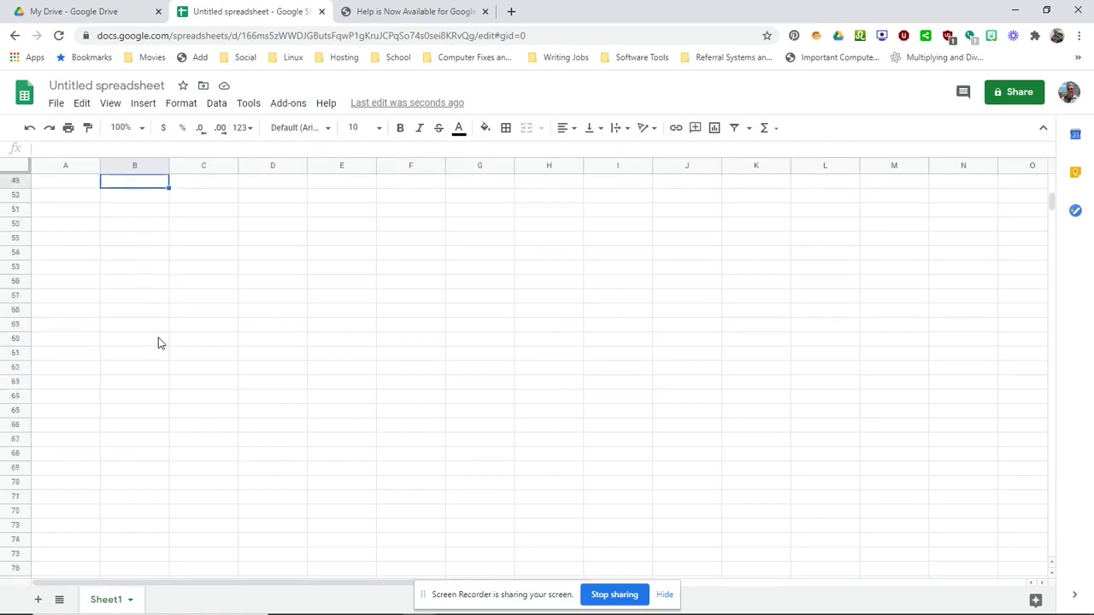
pyautogui.press('Up')
pyautogui.press('Up')
pyautogui.press('Up')
pyautogui.press('Up')
pyautogui.press('Up')
pyautogui.press('Up')
pyautogui.press('Up')
pyautogui.press('Up')
pyautogui.press('Up')
pyautogui.press('Up')
pyautogui.press('Up')
pyautogui.press('Up')
pyautogui.press('Up')
pyautogui.press('Up')
pyautogui.press('Up')
pyautogui.press('Up')
pyautogui.press('Up')
pyautogui.press('Up')
pyautogui.press('Up')
pyautogui.press('Up')
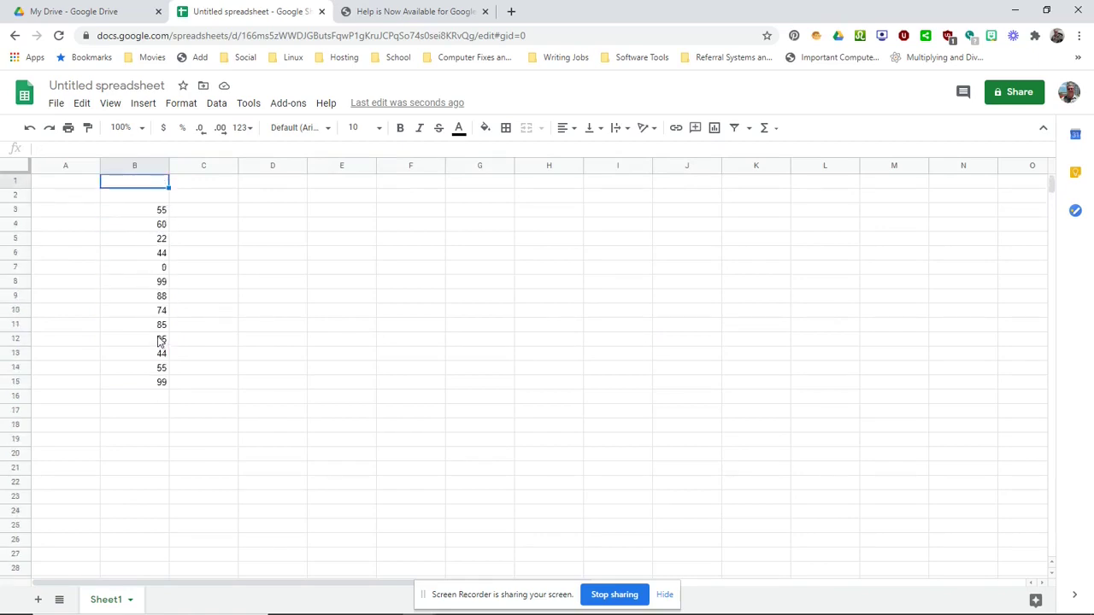
# Enter a formula in cell C3 that adds cells B3 and B4 (=b3+b4).
pyautogui.click(214, 215)
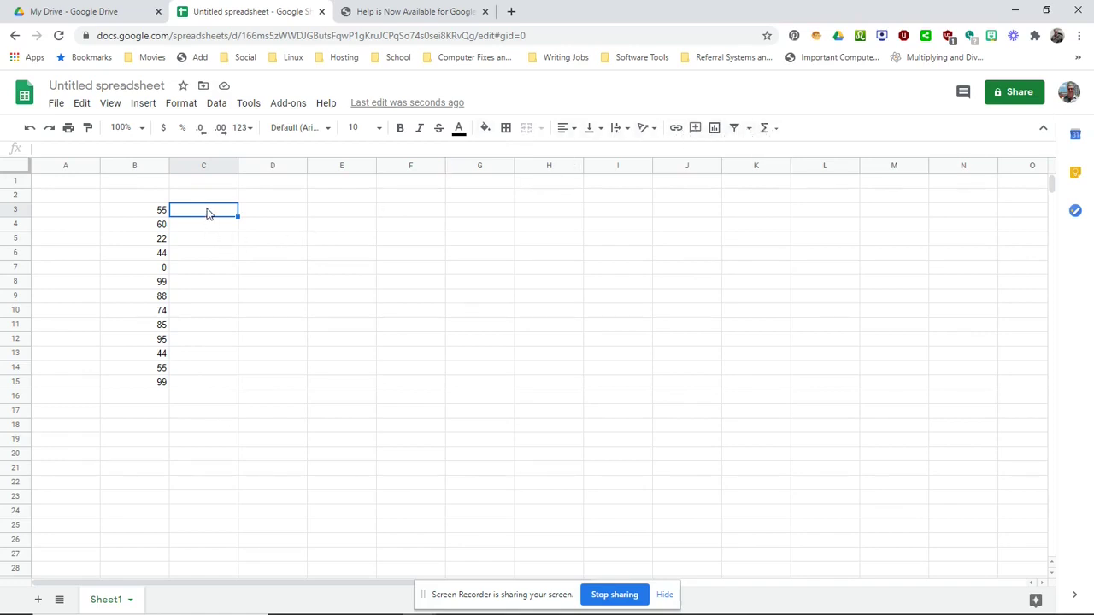
pyautogui.doubleClick(207, 211)
pyautogui.write('=')
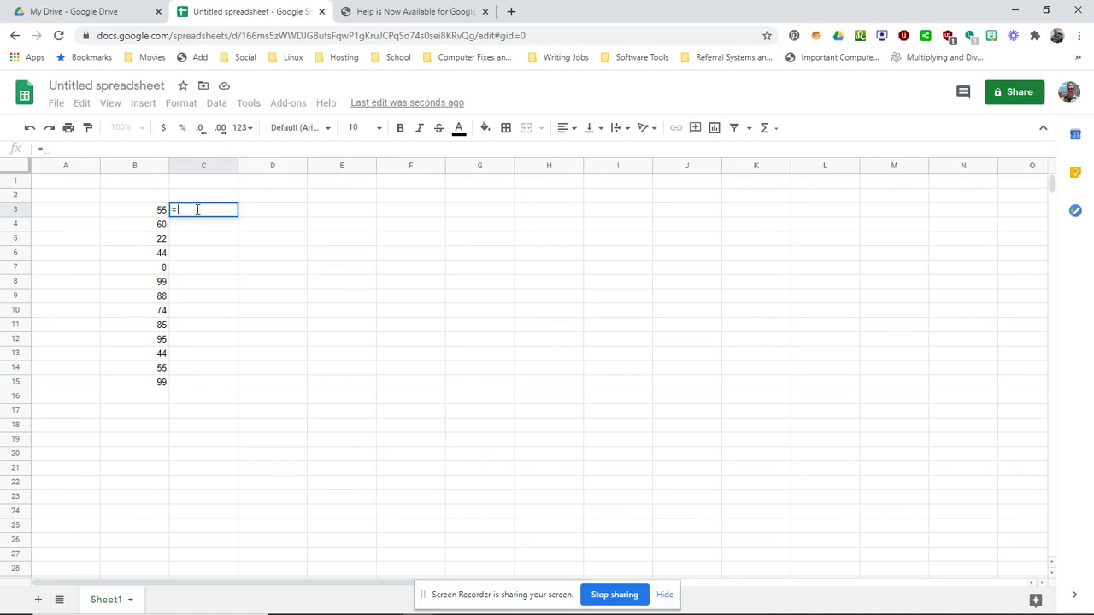
pyautogui.write('b3')
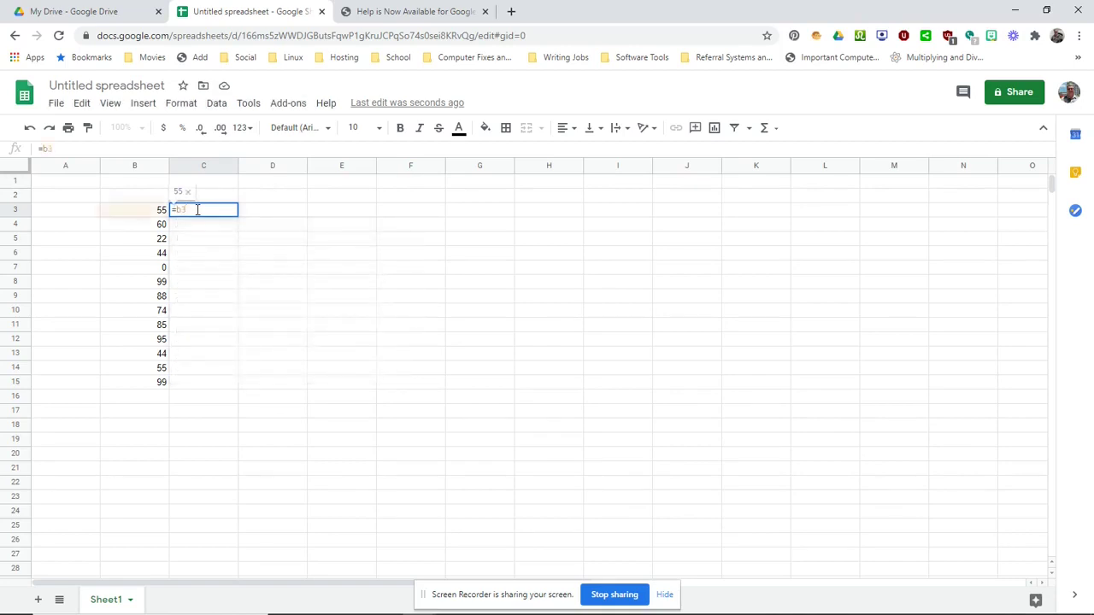
pyautogui.write('+')
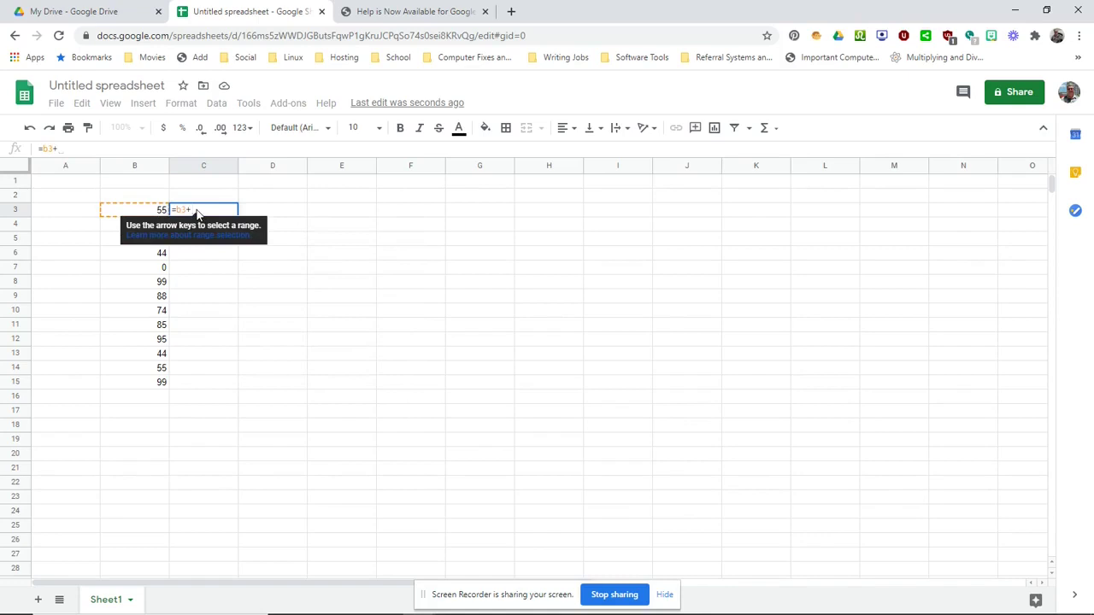
pyautogui.write('b4')
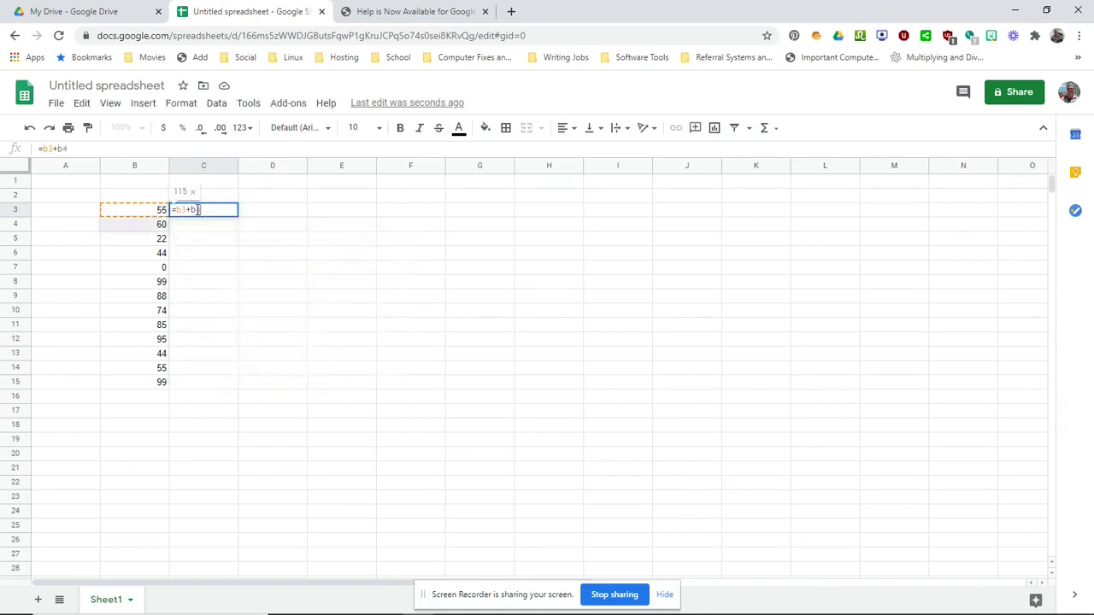
pyautogui.press('Return')
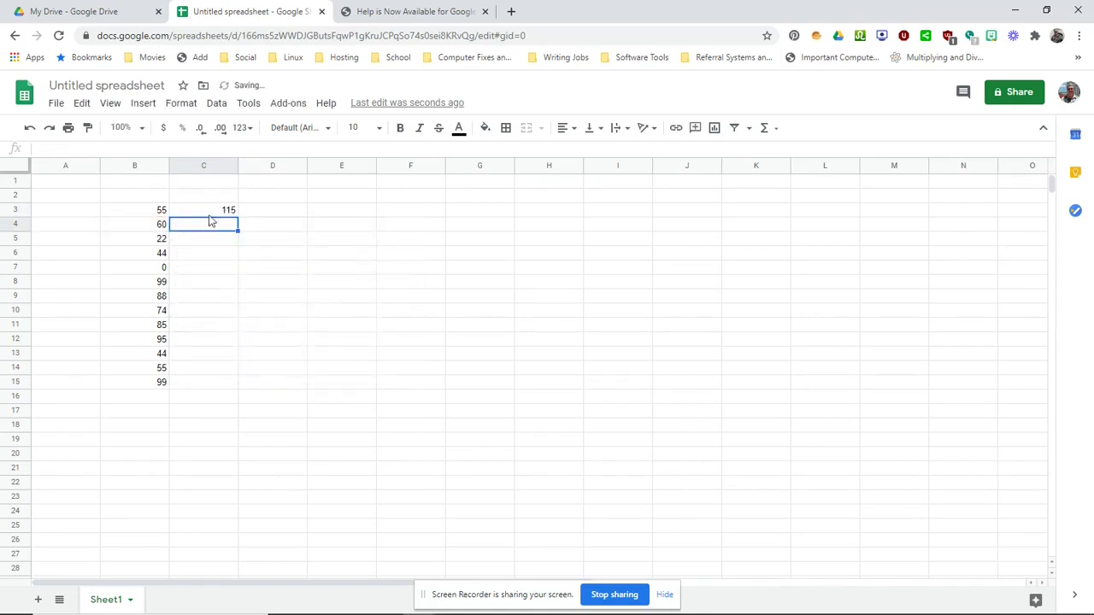
# Change the first two numbers in column B to 65 in cell B3 and 100 in cell B4.
pyautogui.click(133, 214)
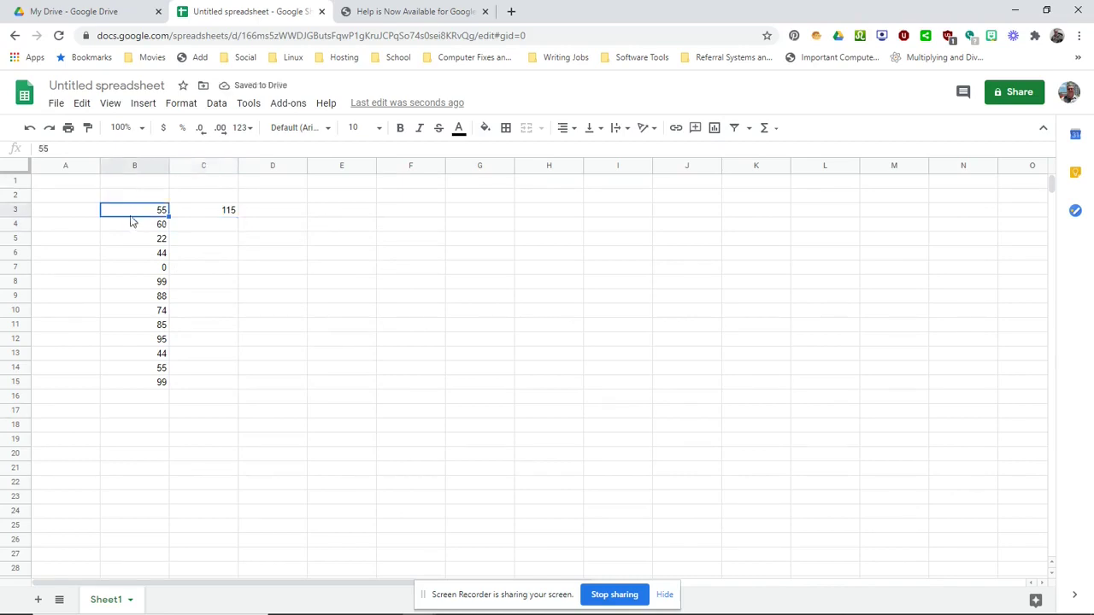
pyautogui.click(130, 229)
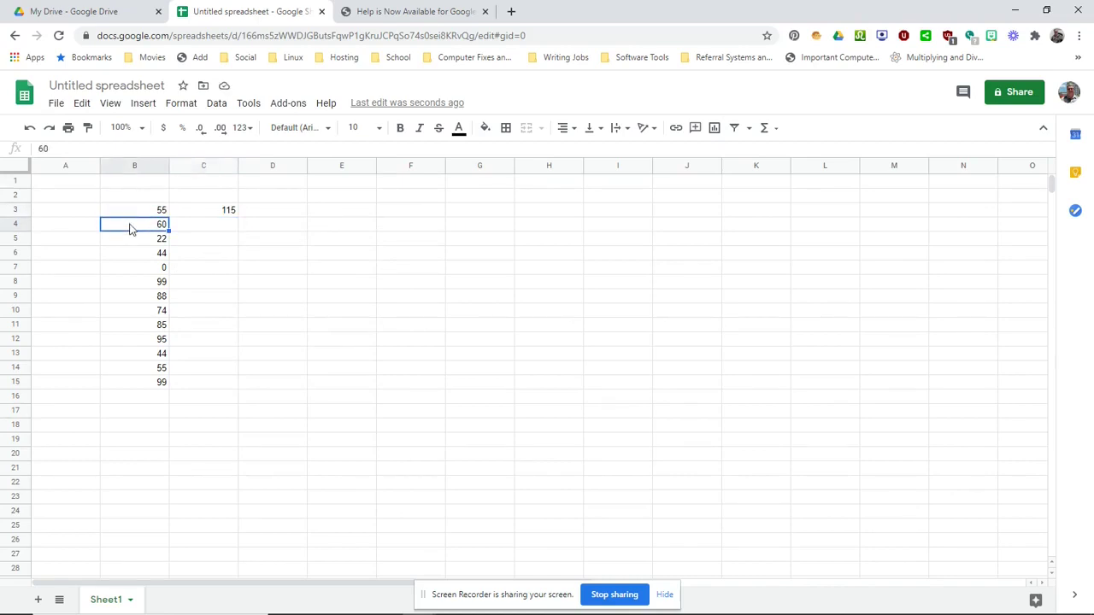
pyautogui.click(131, 217)
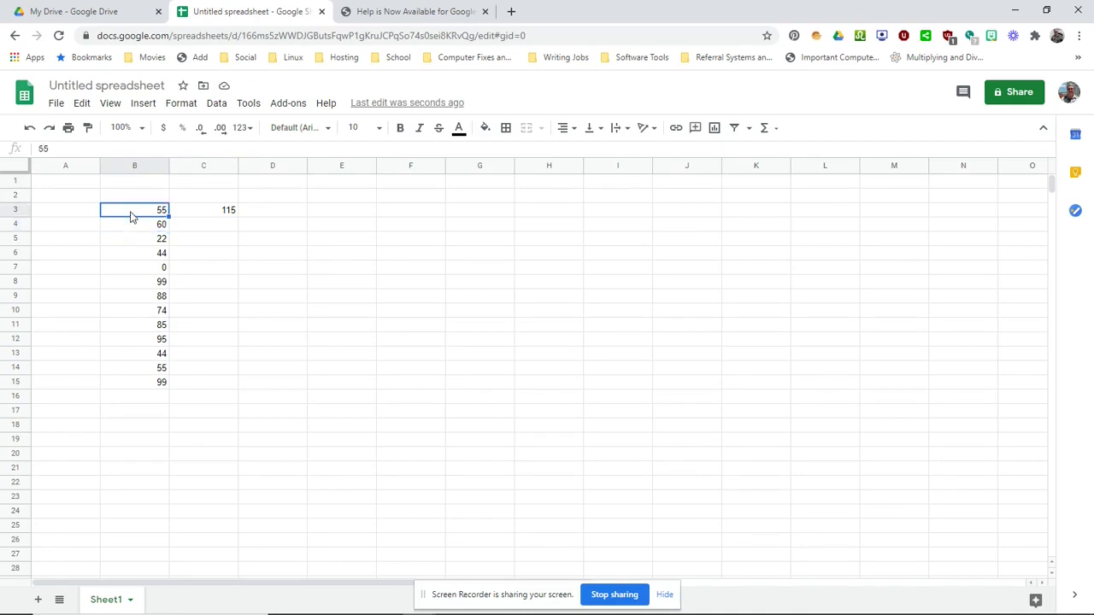
pyautogui.write('65')
pyautogui.press('Return')
pyautogui.write('100')
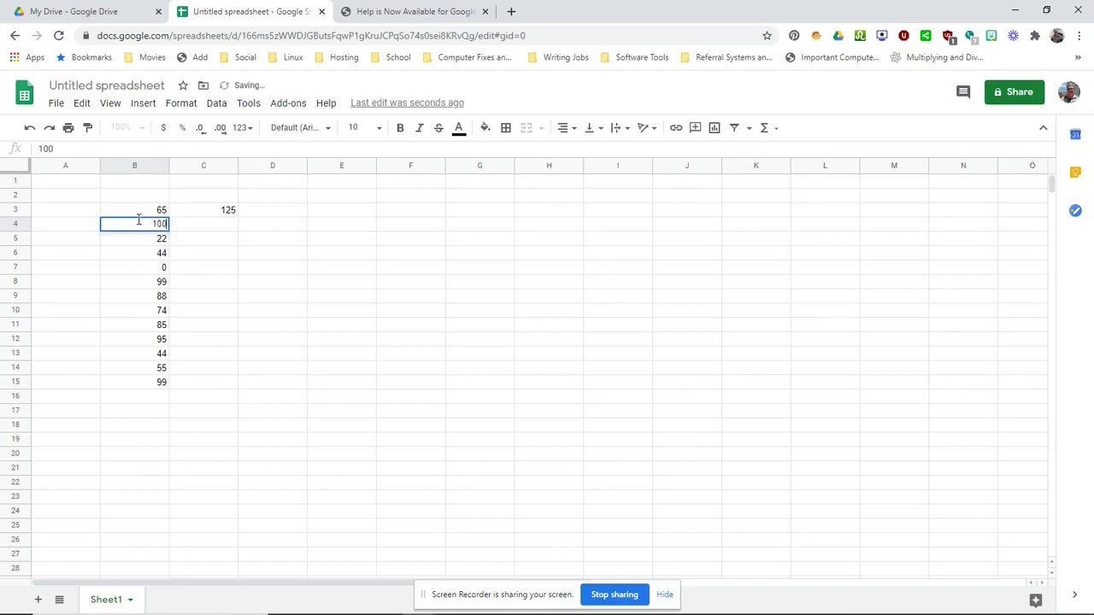
pyautogui.press('Return')
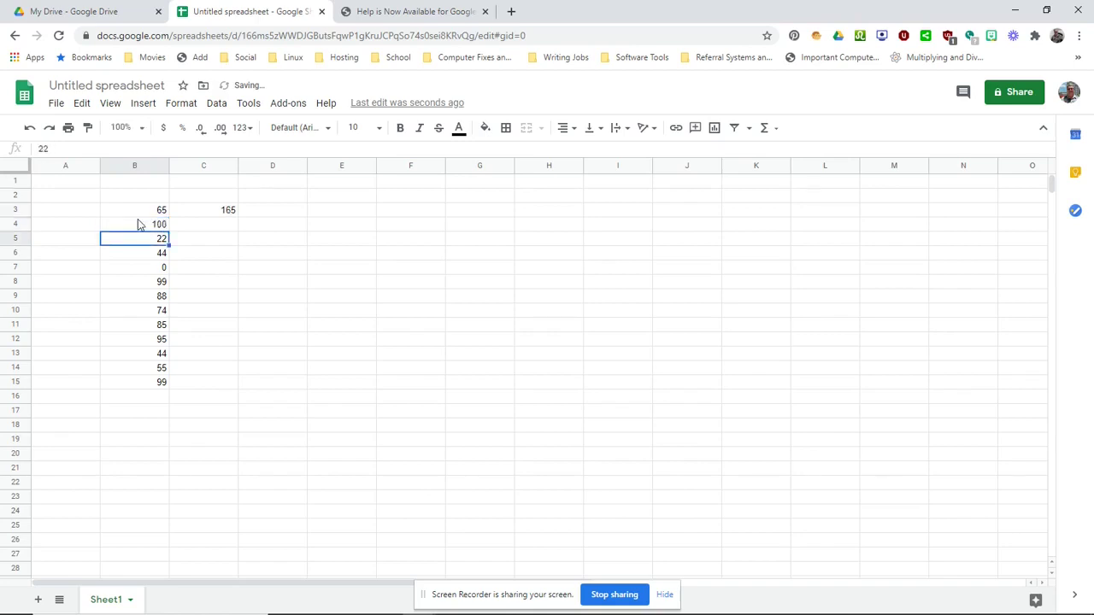
# Replace the formula in cell C3 with the SUM function over the range B3:B15.
pyautogui.click(202, 217)
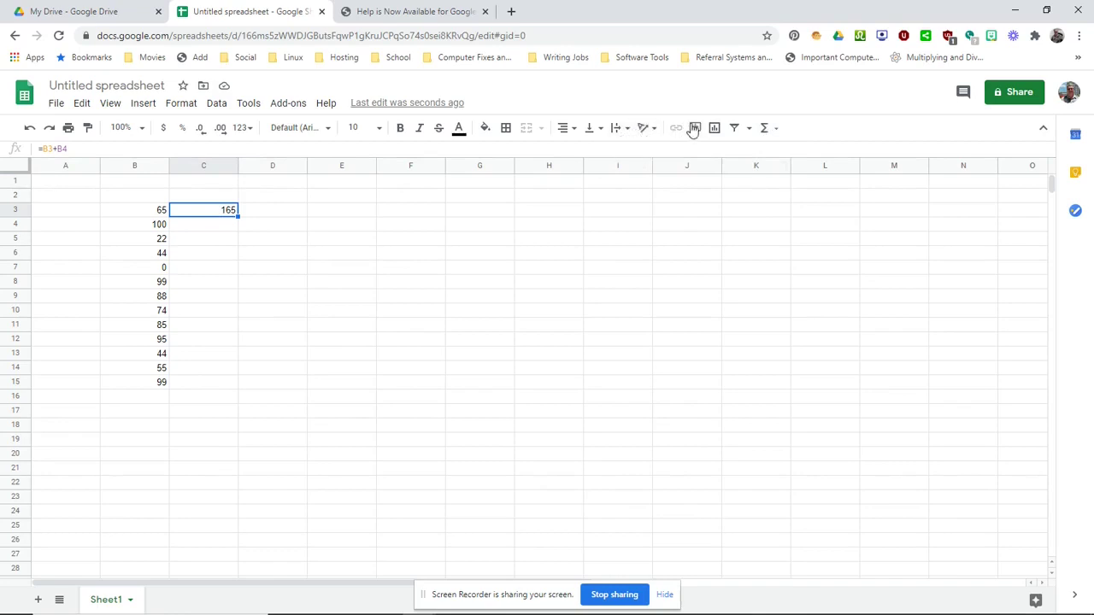
pyautogui.click(768, 128)
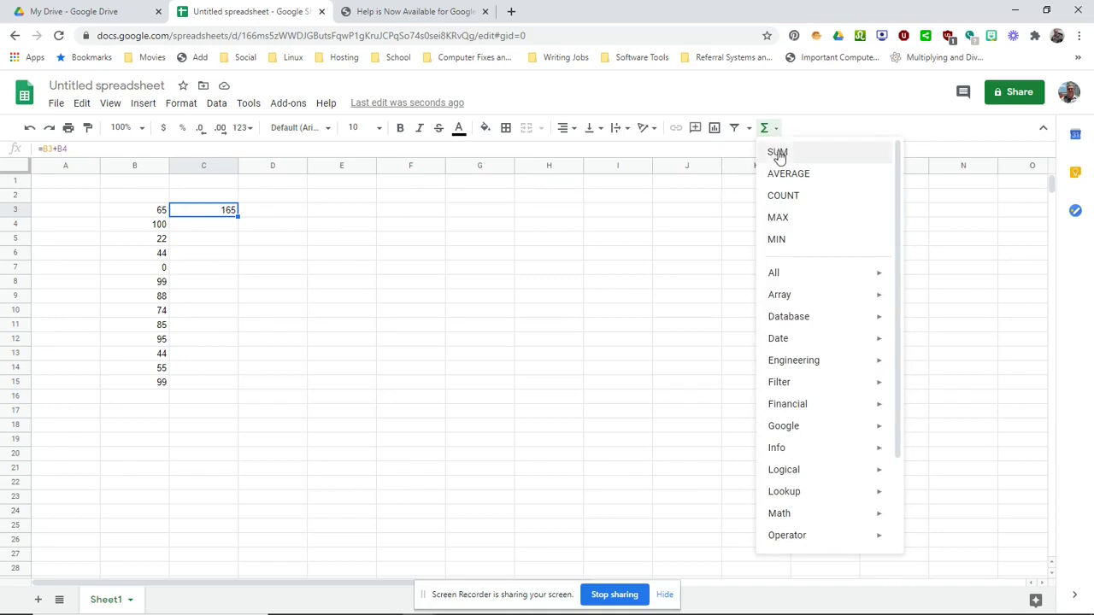
pyautogui.click(779, 154)
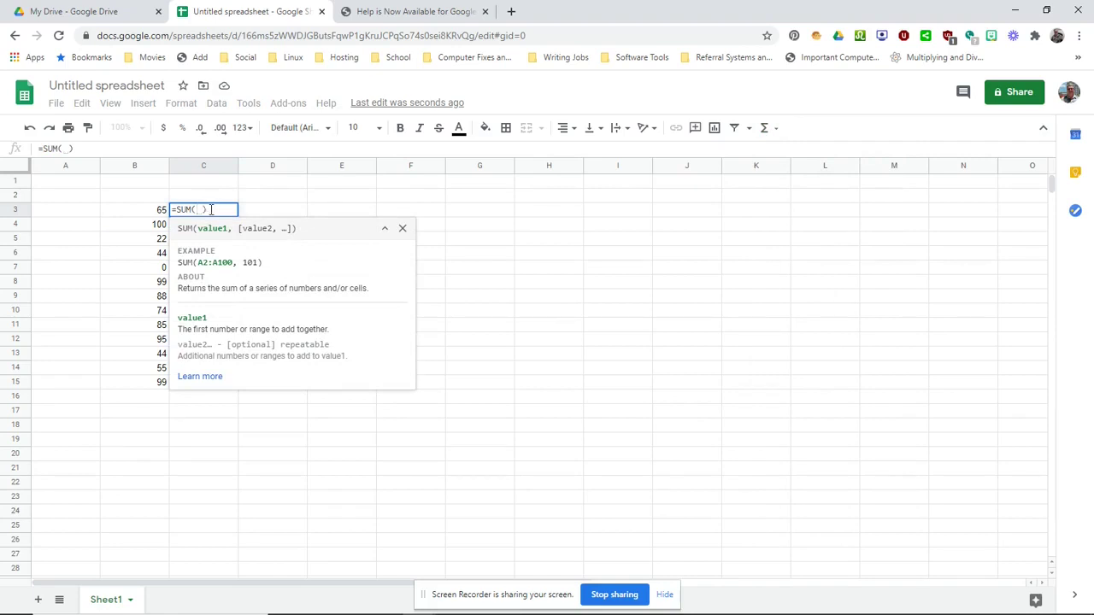
pyautogui.click(147, 212)
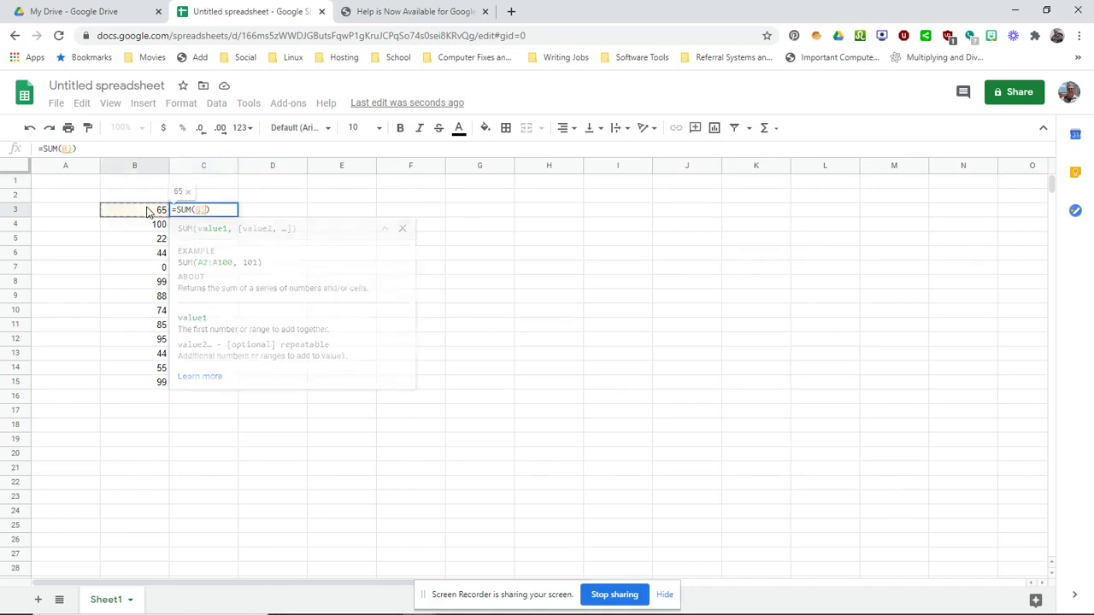
pyautogui.moveTo(147, 211); pyautogui.dragTo(144, 385)
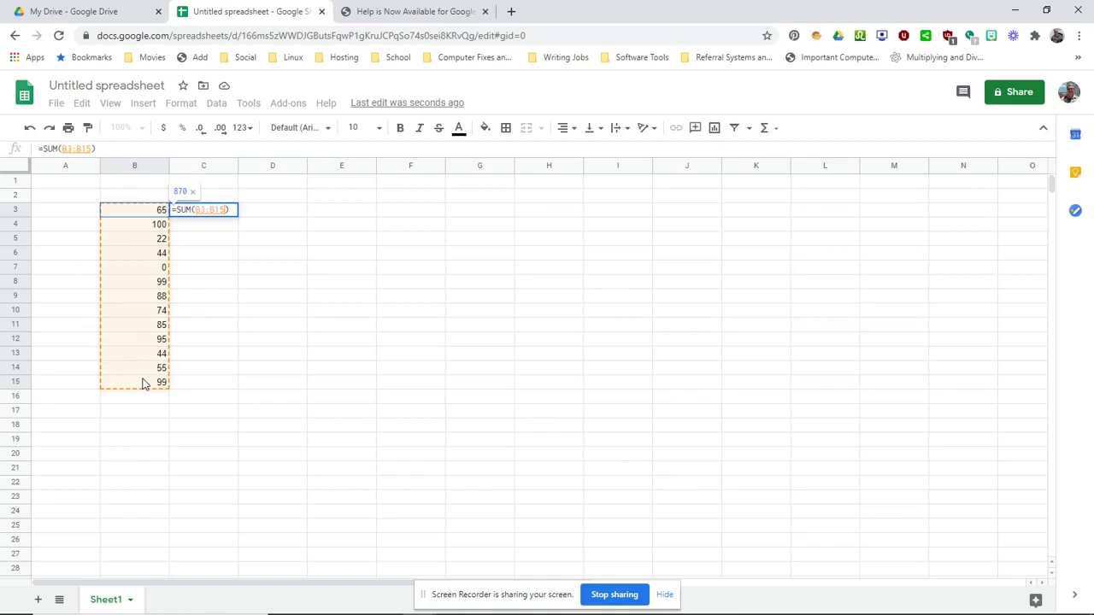
pyautogui.moveTo(144, 385); pyautogui.dragTo(144, 384)
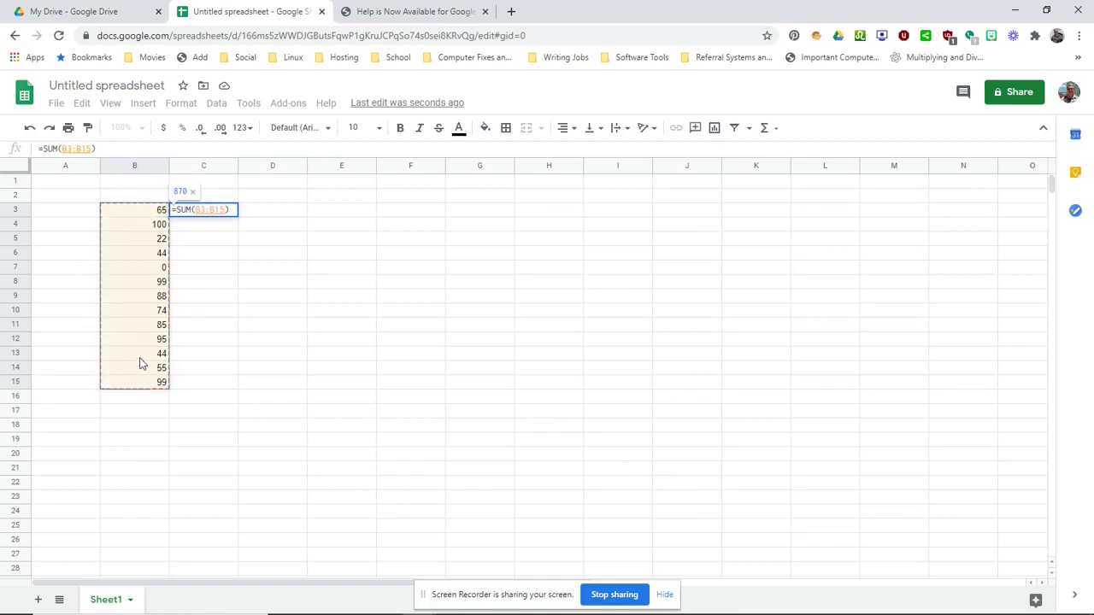
pyautogui.press('Return')
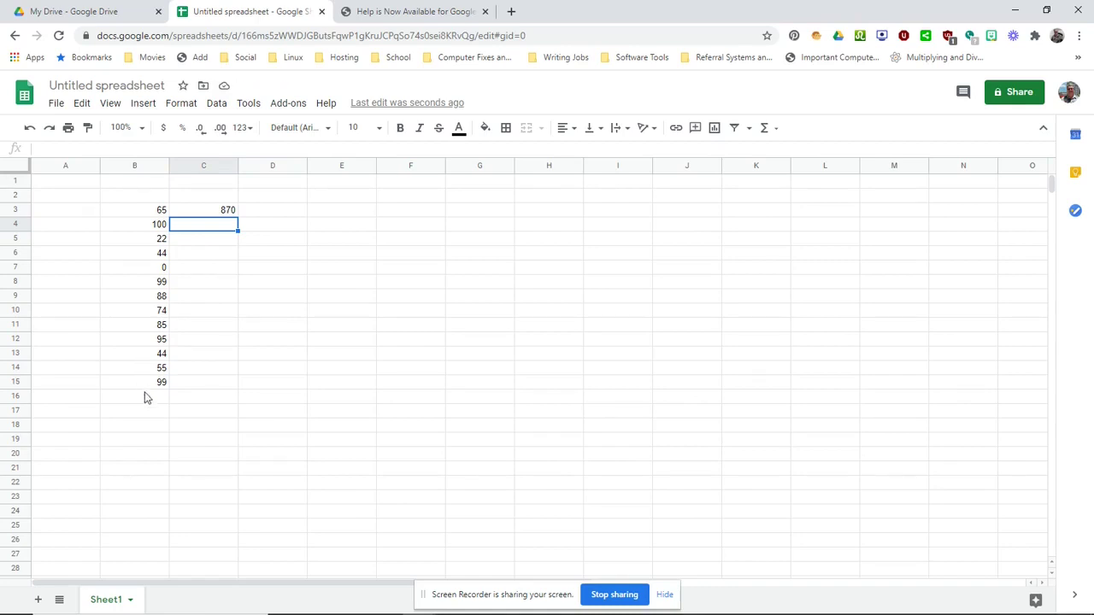
# Add 112 and 555 to the end of the column B list in cells B16 and B17.
pyautogui.click(146, 399)
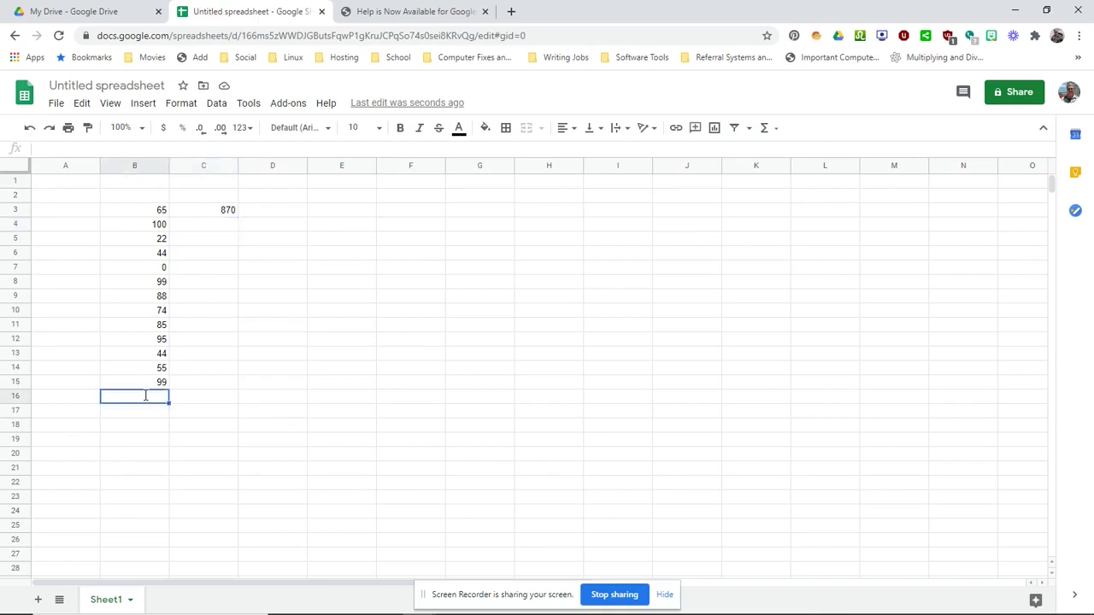
pyautogui.write('112')
pyautogui.press('Return')
pyautogui.write('555')
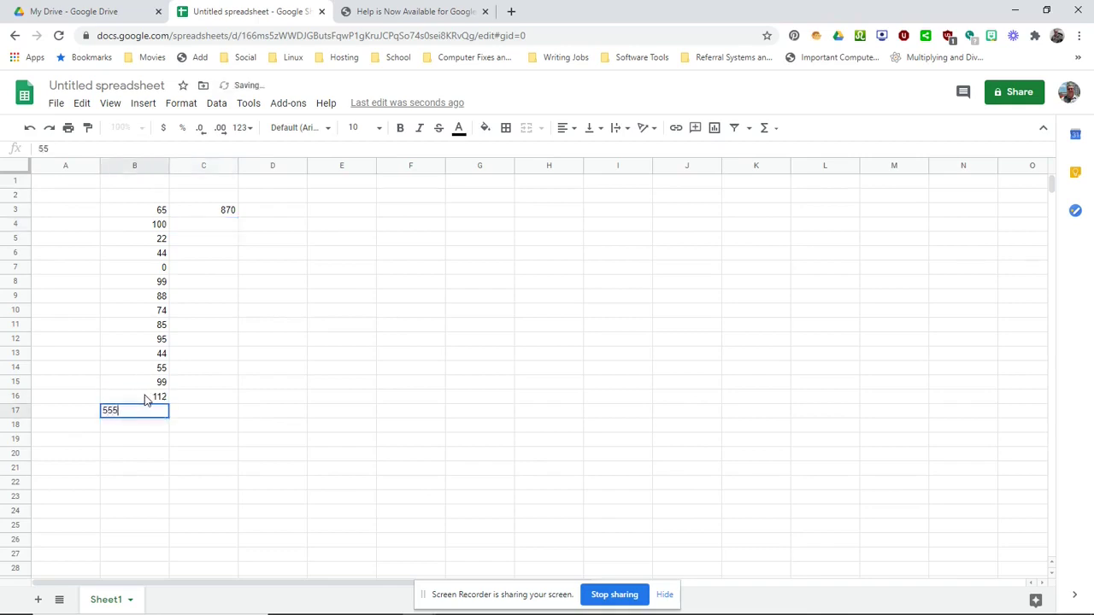
pyautogui.press('Return')
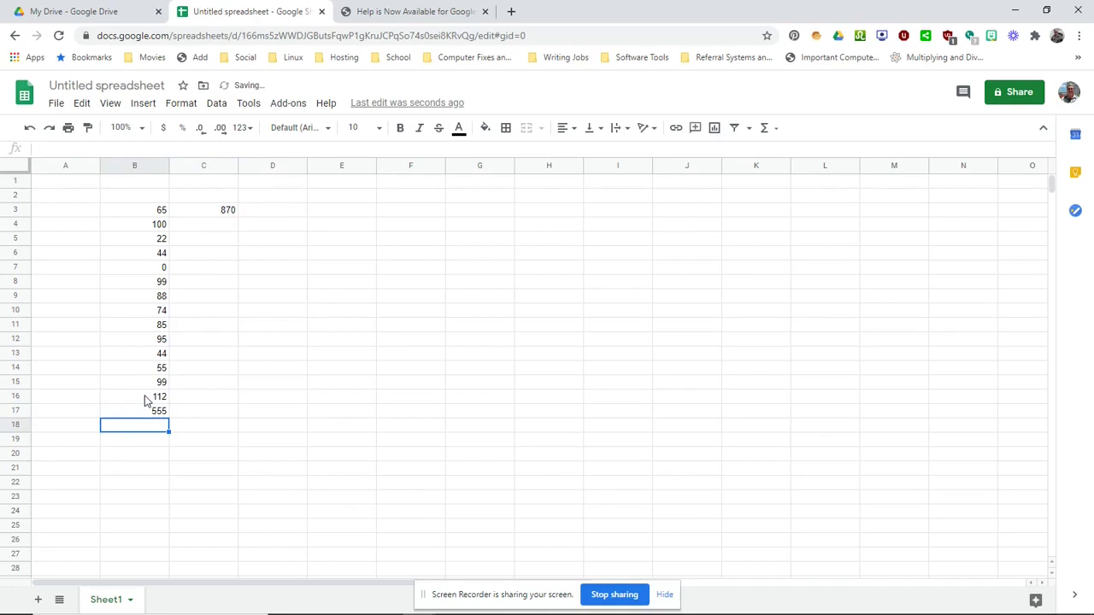
# Extend the range of the SUM formula in cell C3 to B3:B17.
pyautogui.click(213, 213)
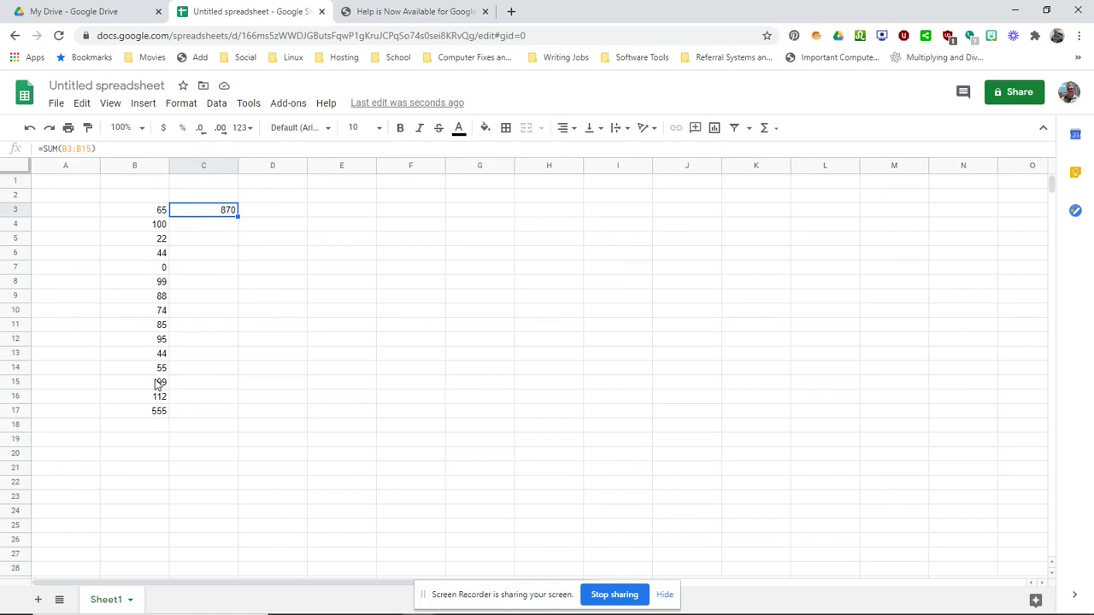
pyautogui.click(158, 416)
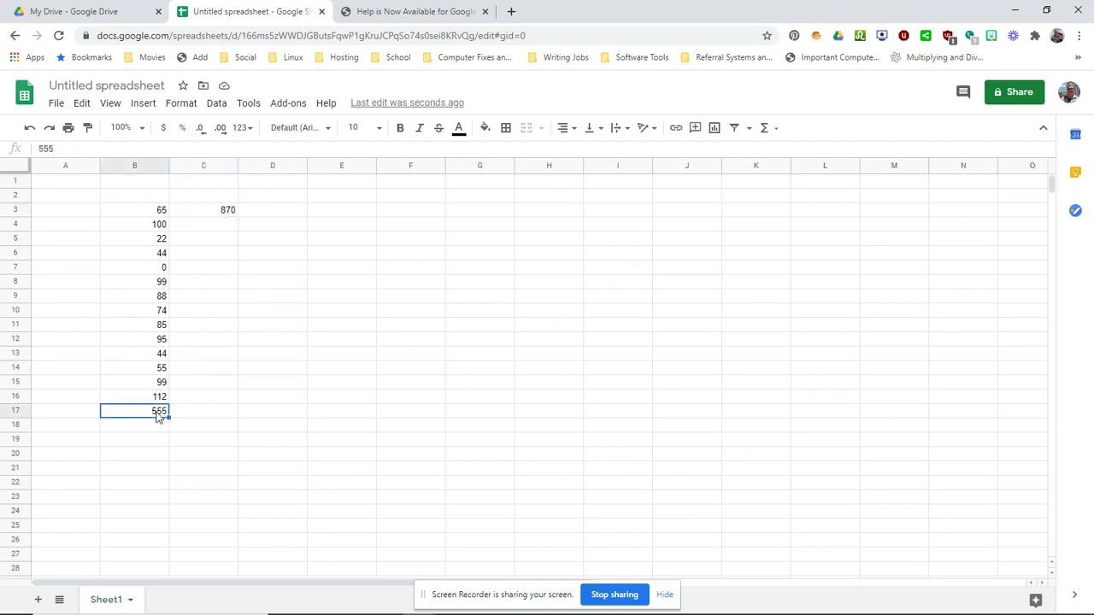
pyautogui.click(767, 128)
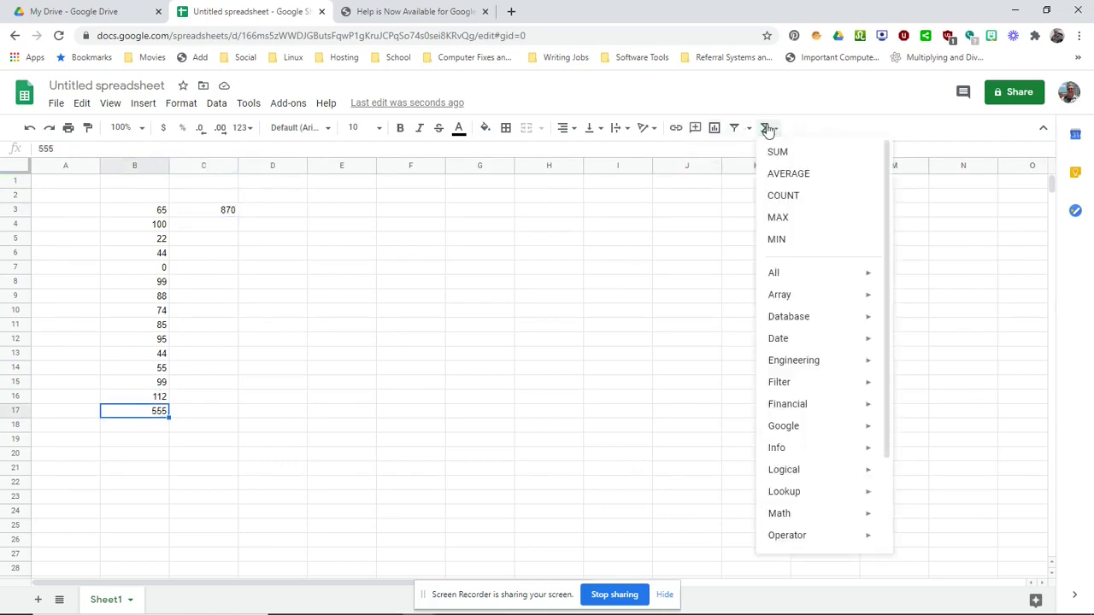
pyautogui.click(767, 128)
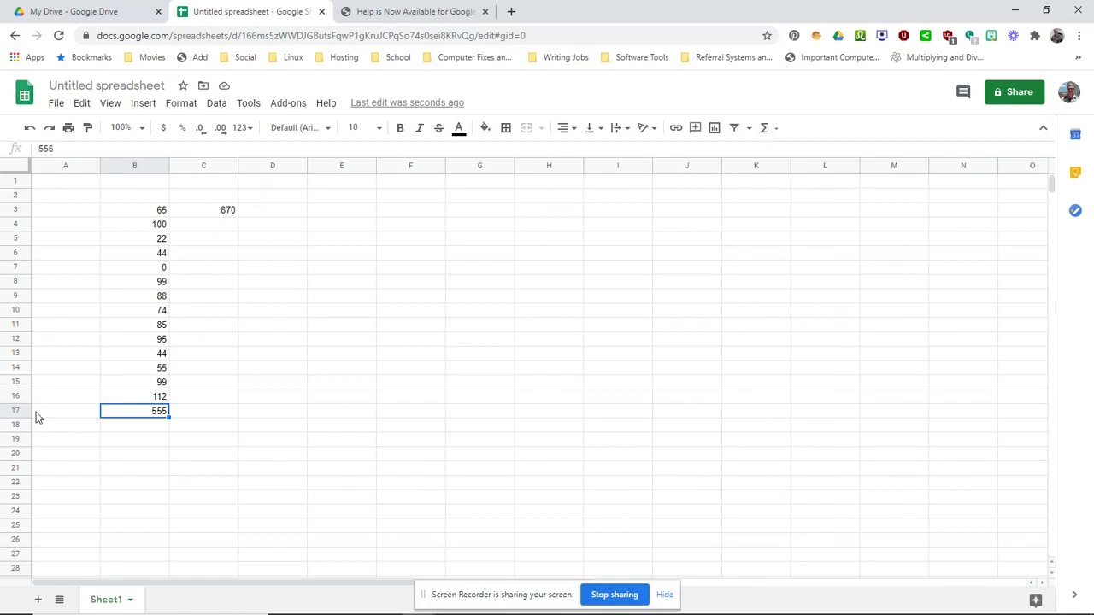
pyautogui.click(228, 211)
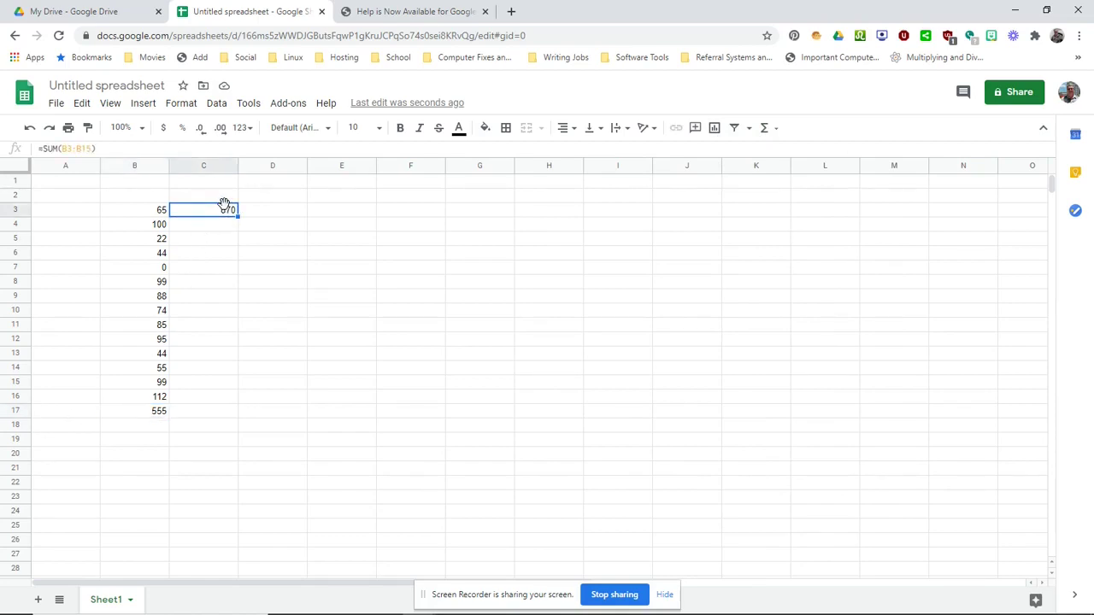
pyautogui.click(91, 148)
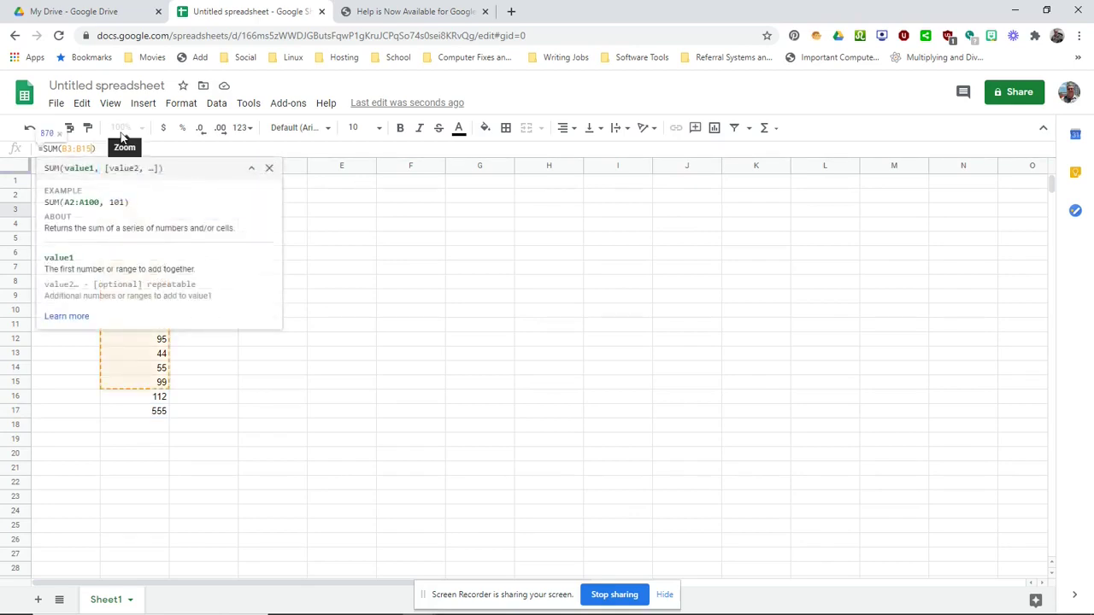
pyautogui.press('BackSpace')
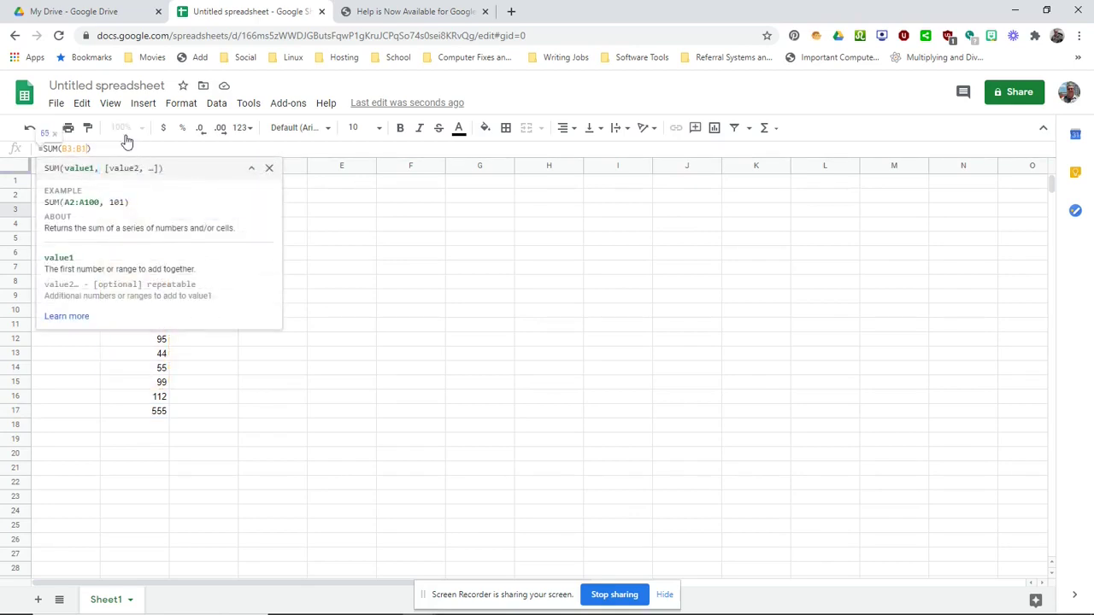
pyautogui.write('7')
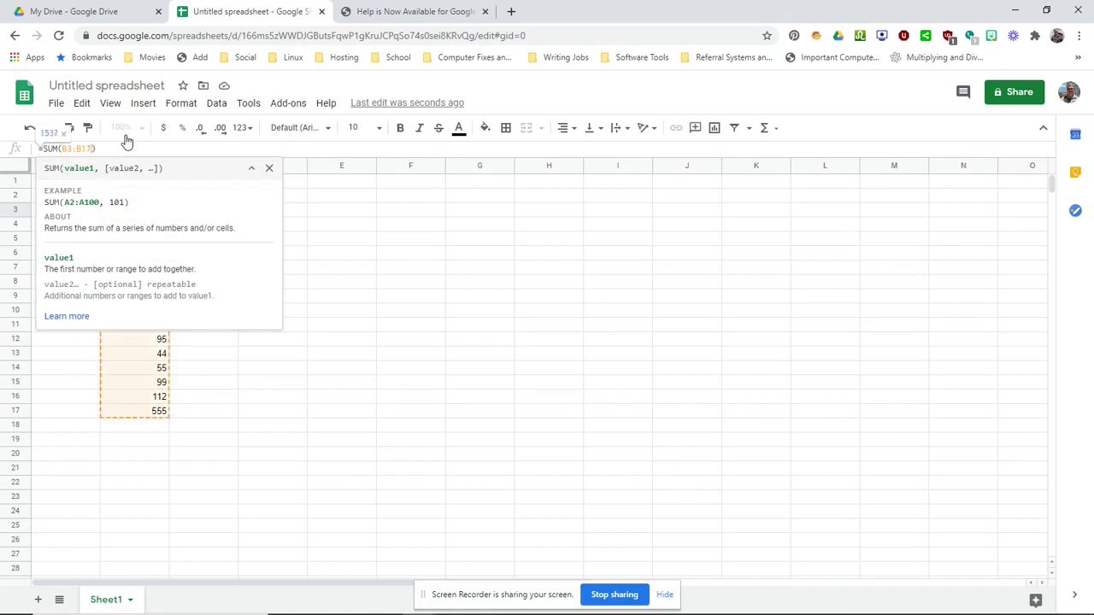
pyautogui.press('Return')
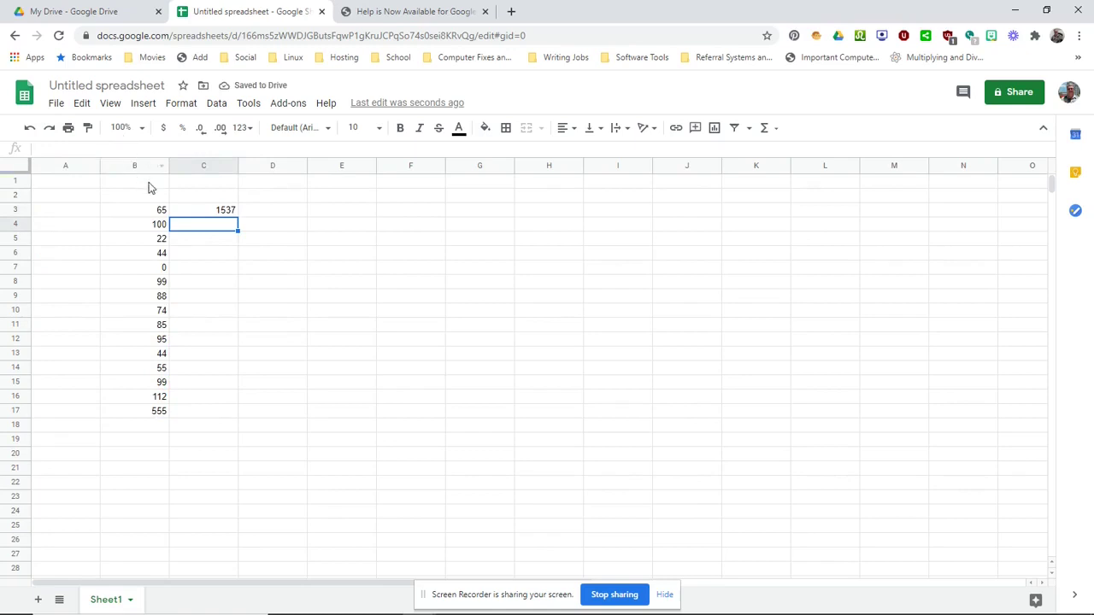
# Replace the formula in cell C3 with a new SUM function covering B3:B42, including empty rows below the list.
pyautogui.click(224, 211)
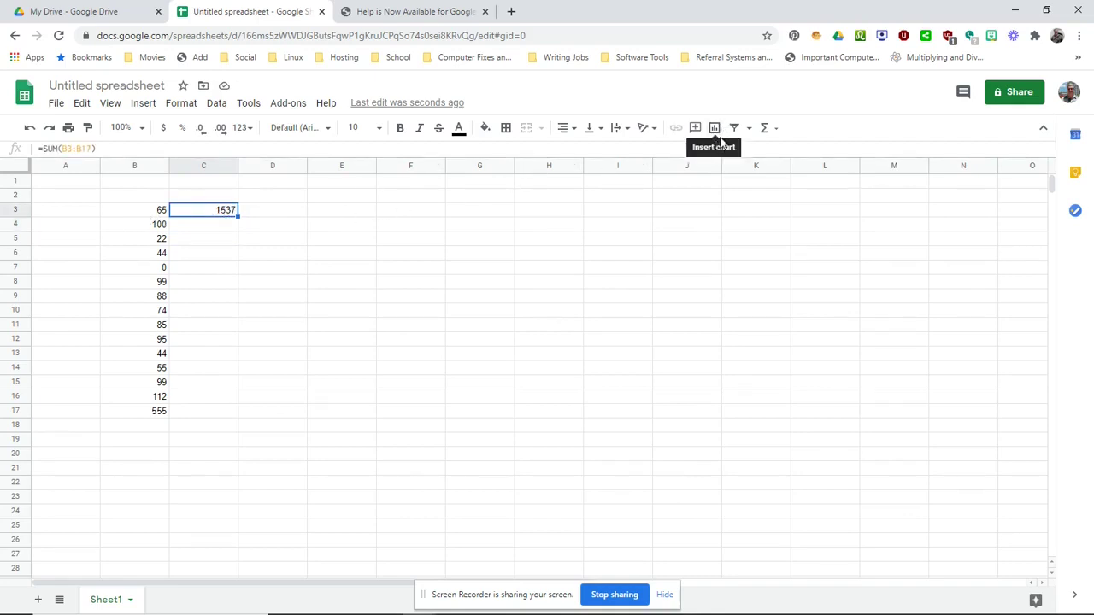
pyautogui.click(766, 129)
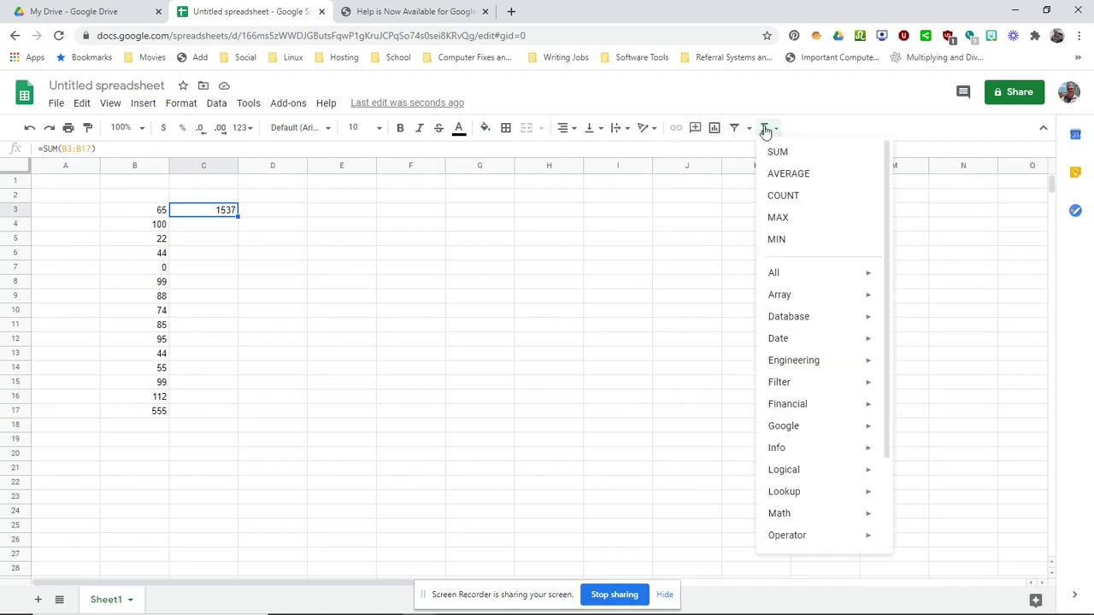
pyautogui.click(778, 152)
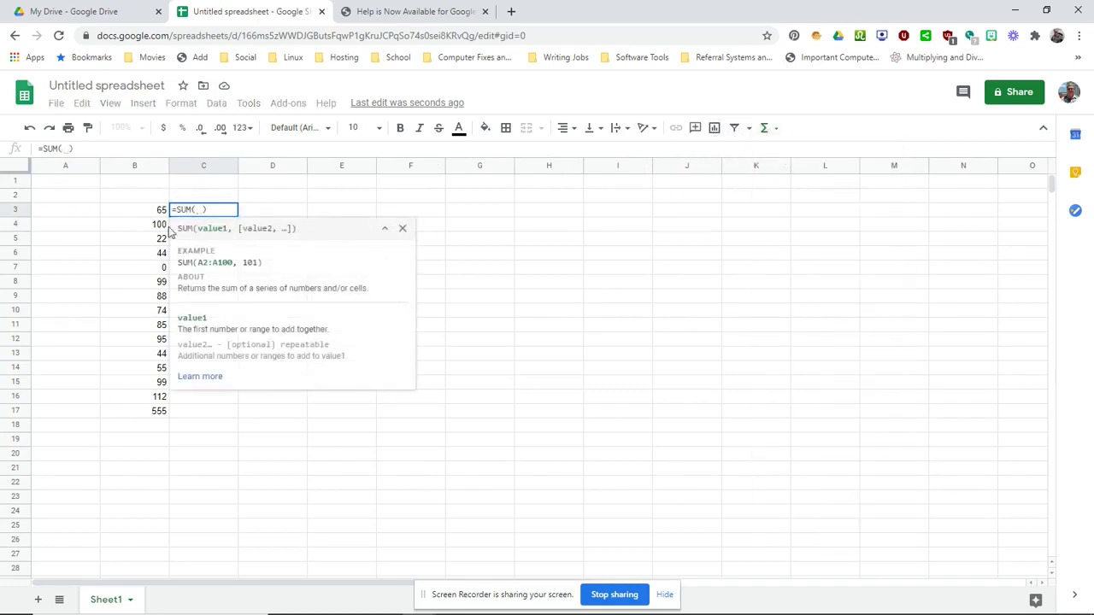
pyautogui.moveTo(146, 212); pyautogui.dragTo(140, 578)
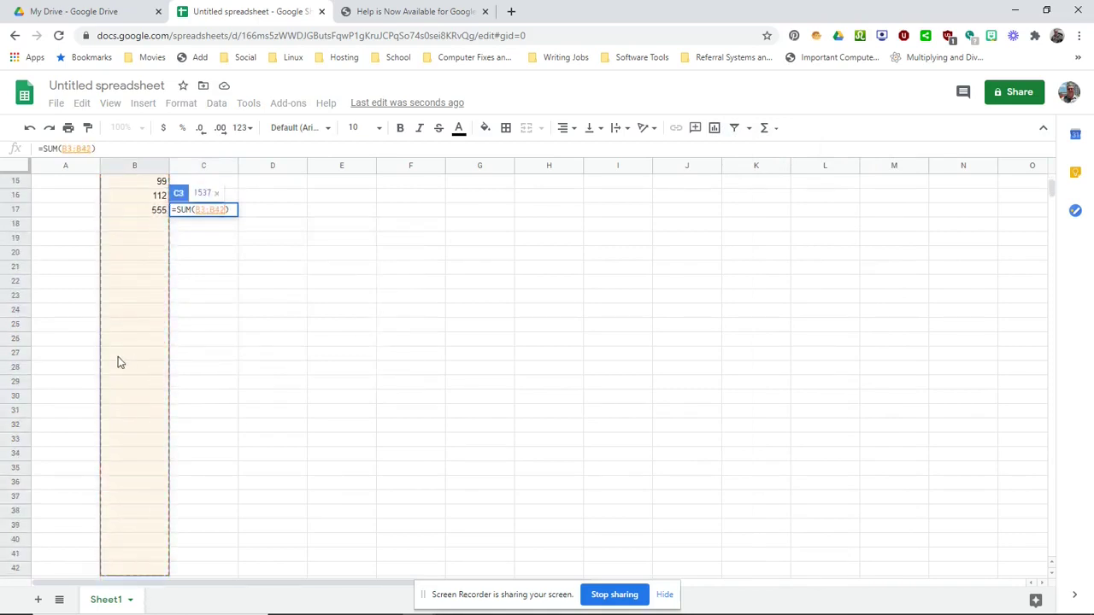
pyautogui.press('Return')
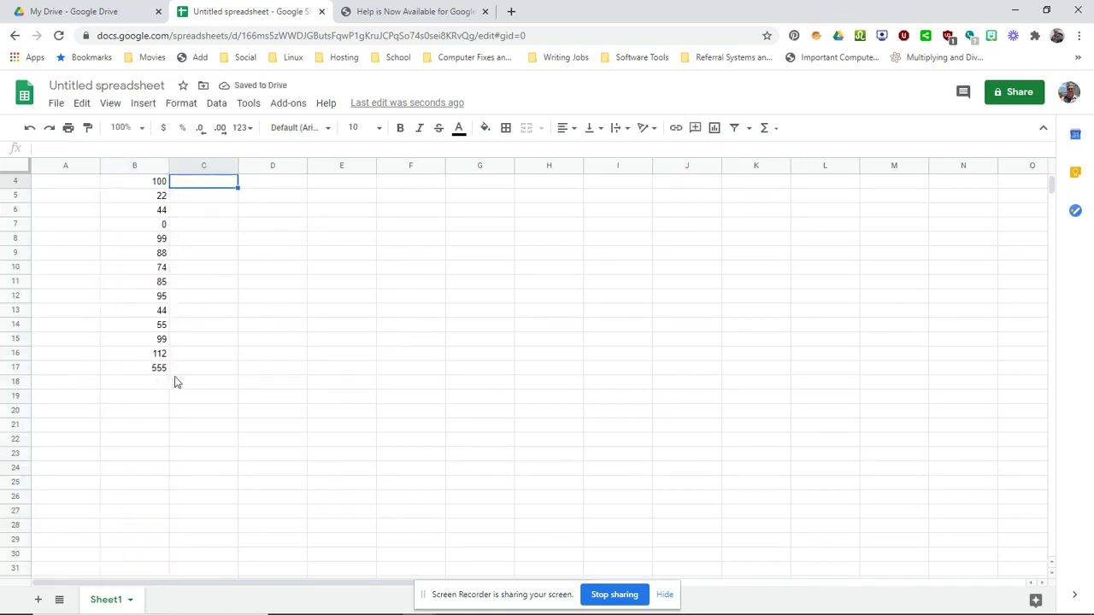
# Add 55, 66 and 85 to the end of the column B list in cells B18 to B20.
pyautogui.scroll(1, 183, 379)
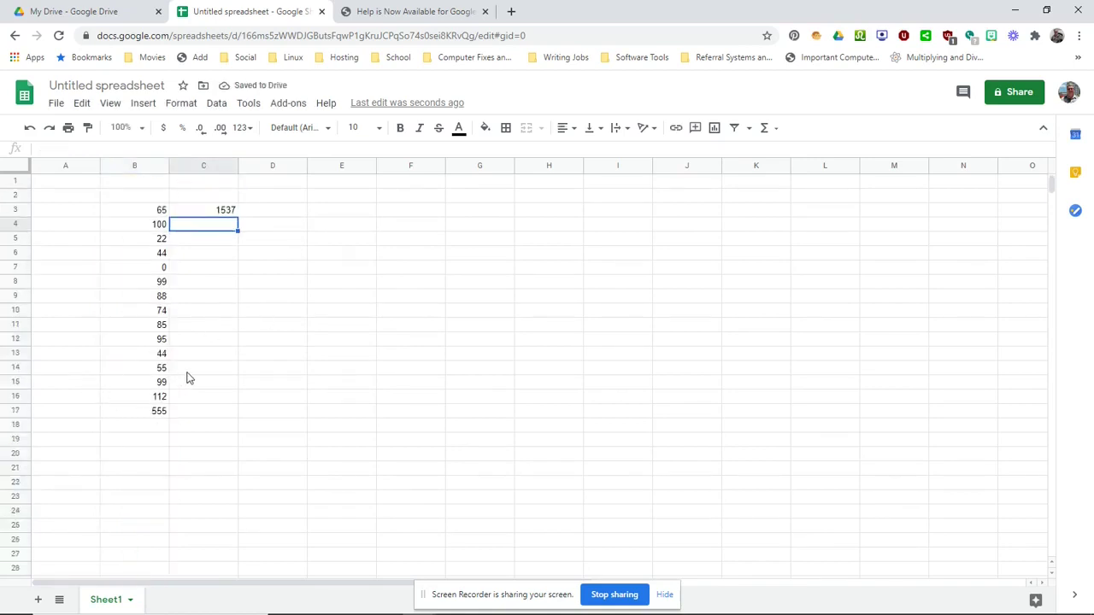
pyautogui.click(145, 428)
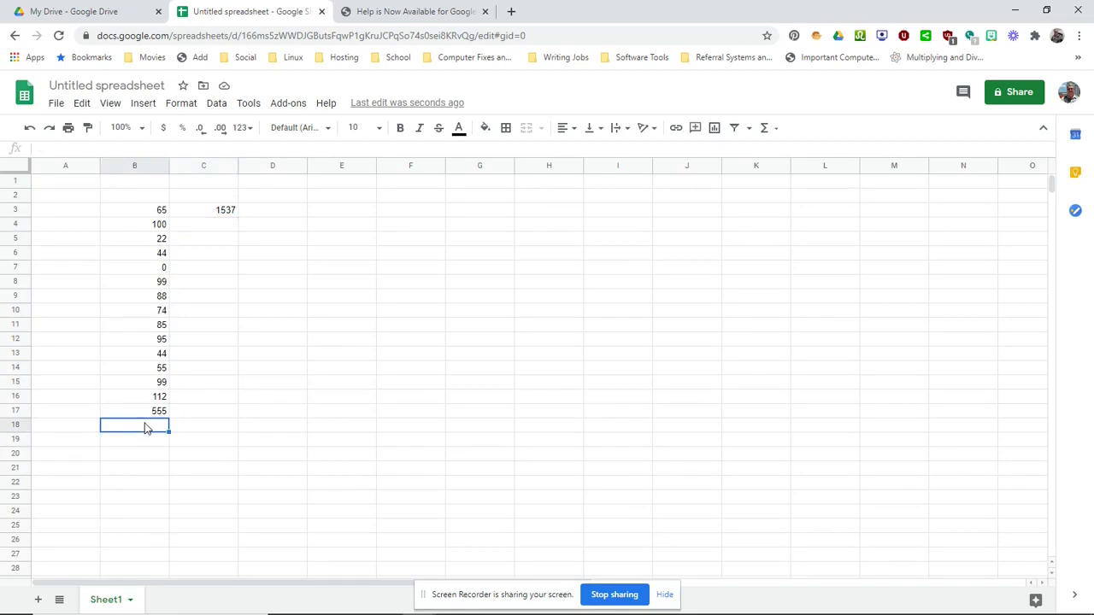
pyautogui.write('55')
pyautogui.press('Return')
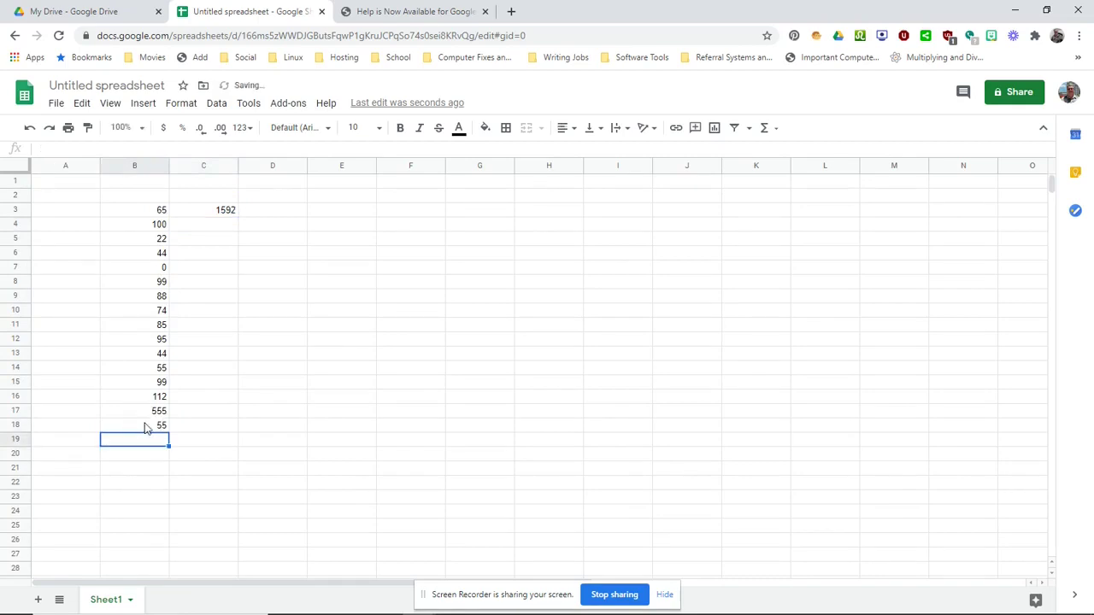
pyautogui.write('66')
pyautogui.press('Return')
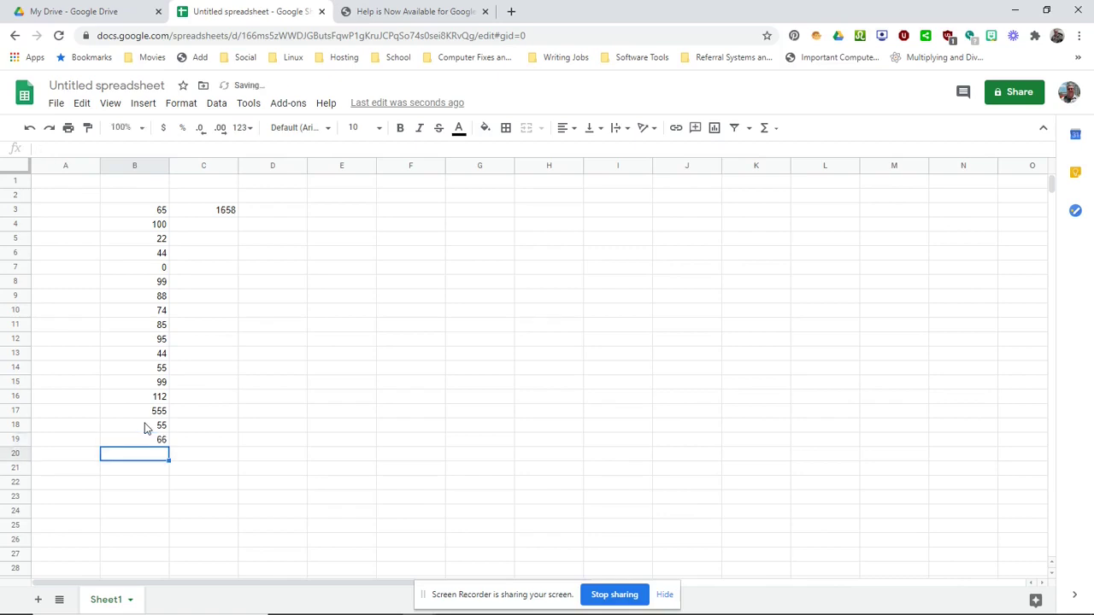
pyautogui.write('85')
pyautogui.press('Return')
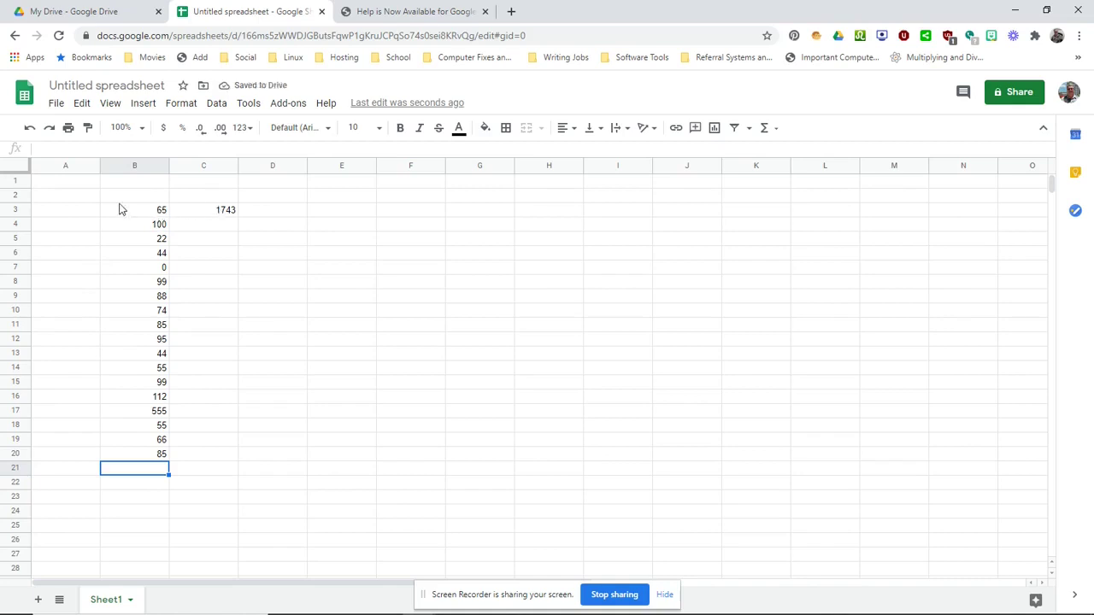
pyautogui.click(68, 190)
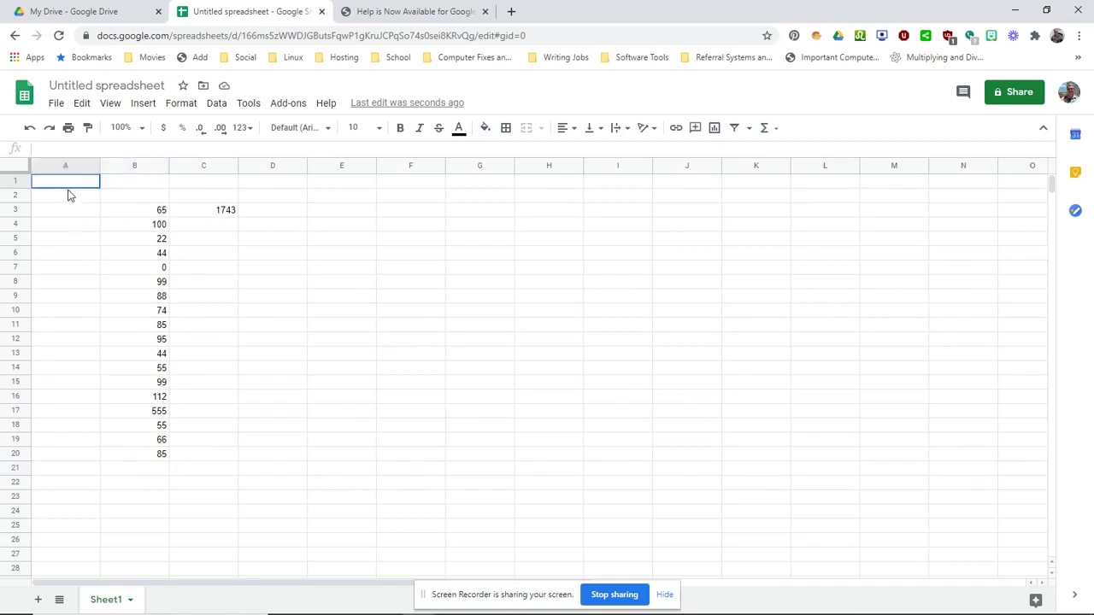
pyautogui.moveTo(69, 195); pyautogui.dragTo(91, 490)
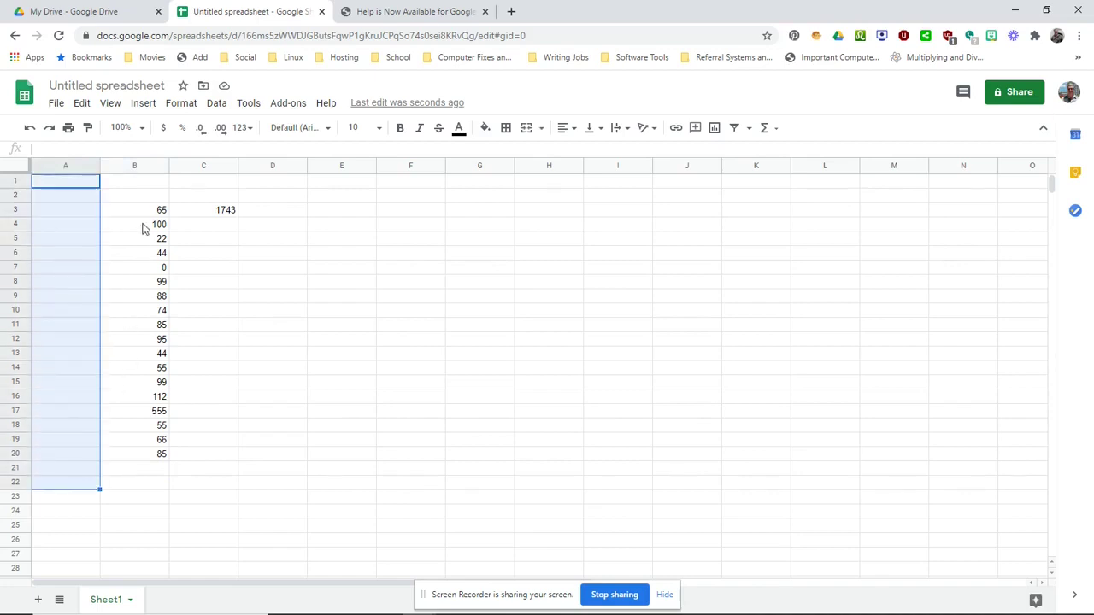
pyautogui.click(136, 181)
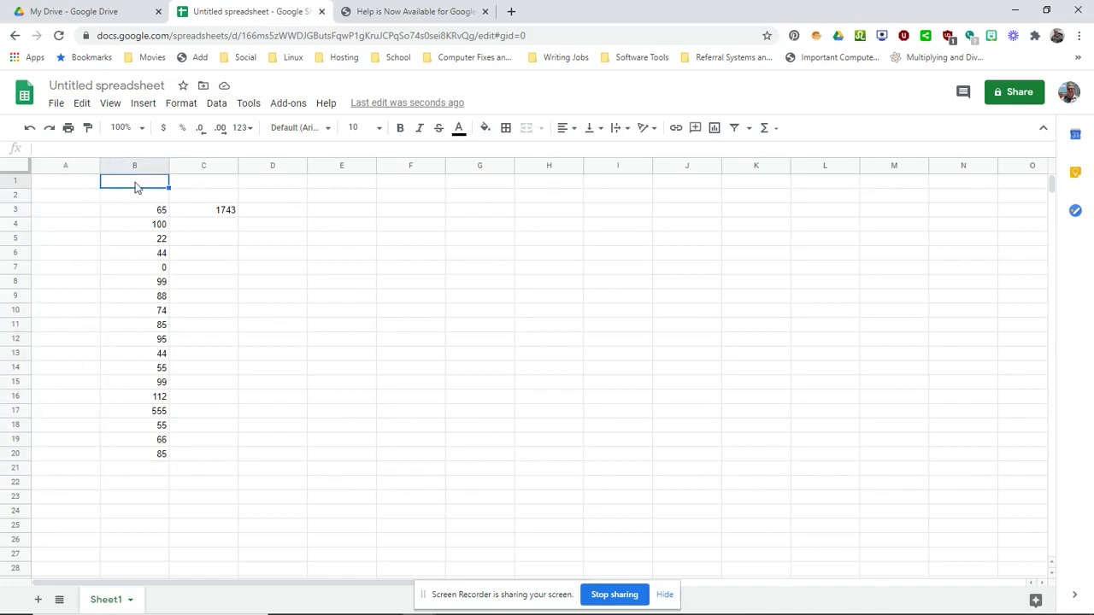
pyautogui.moveTo(136, 186); pyautogui.dragTo(467, 191)
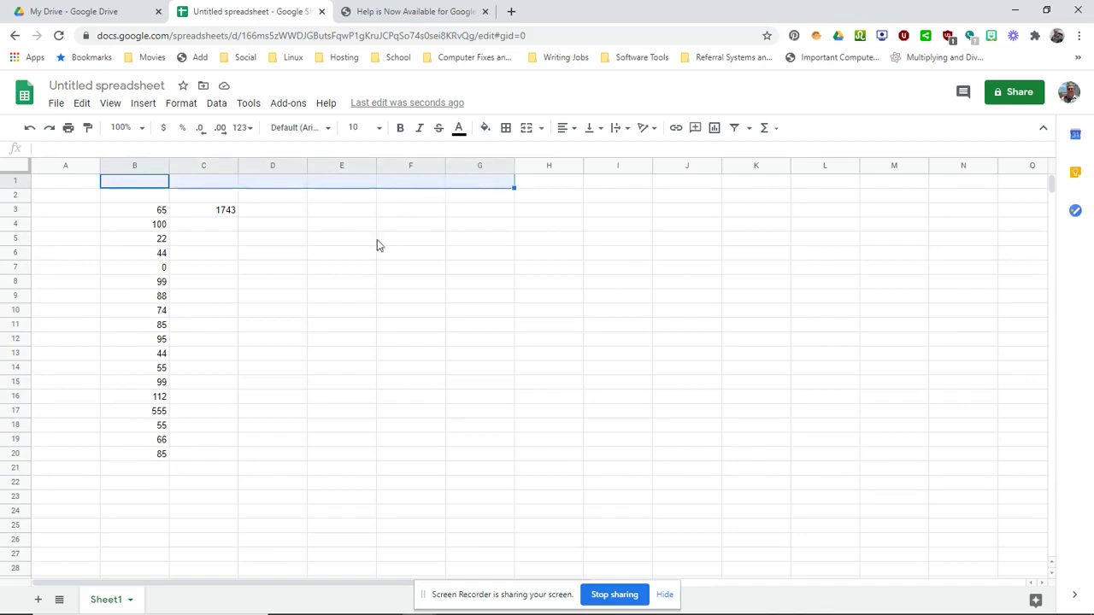
pyautogui.click(233, 245)
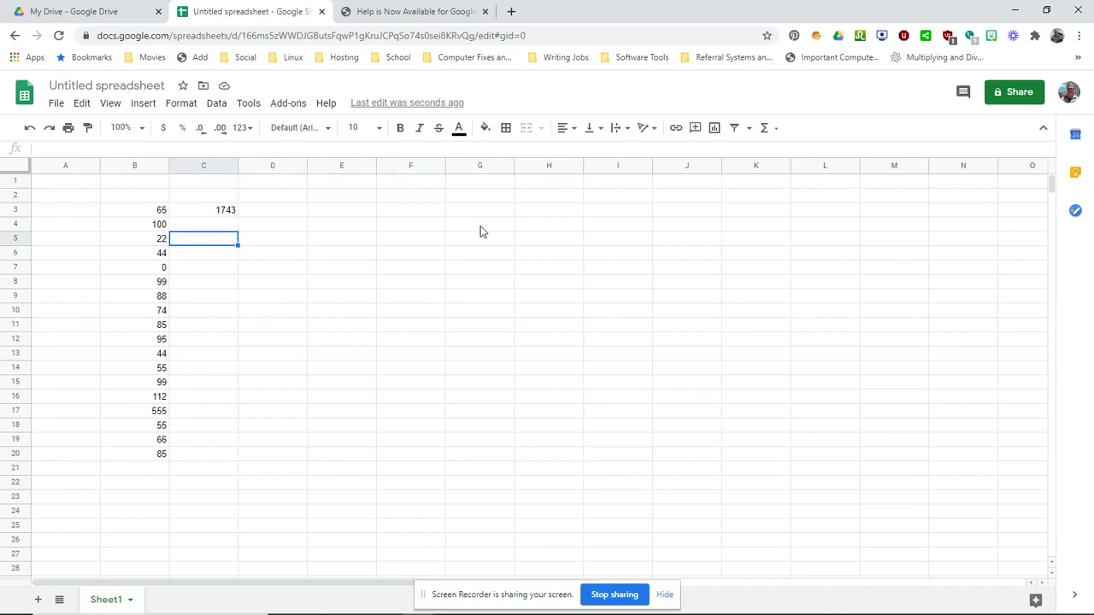
pyautogui.write('http')
pyautogui.press('BackSpace')
pyautogui.press('BackSpace')
pyautogui.press('BackSpace')
pyautogui.press('BackSpace')
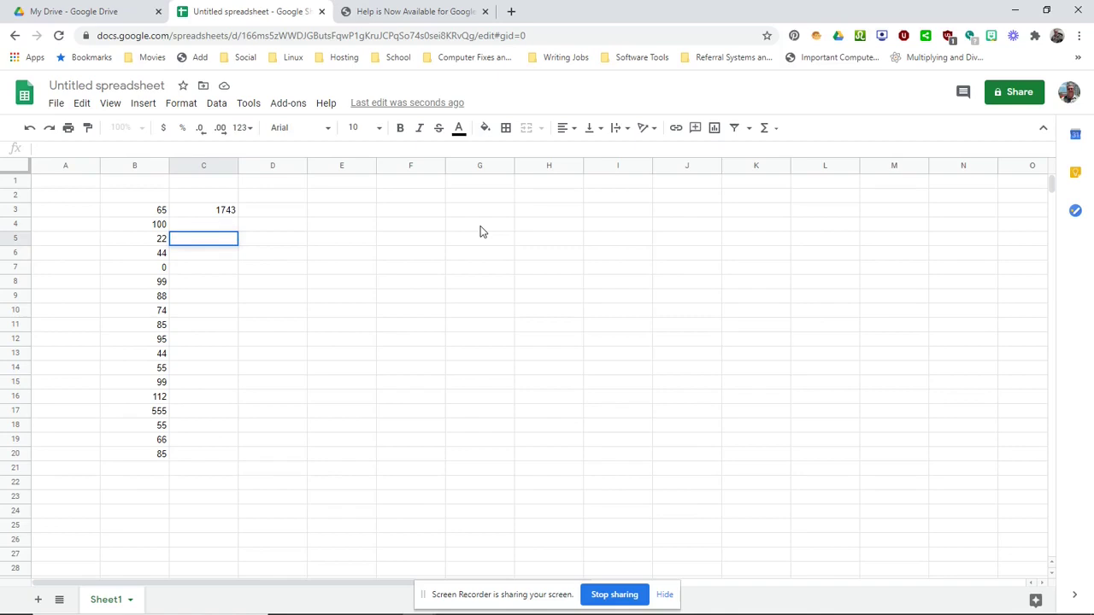
pyautogui.write('www.proactivecompute')
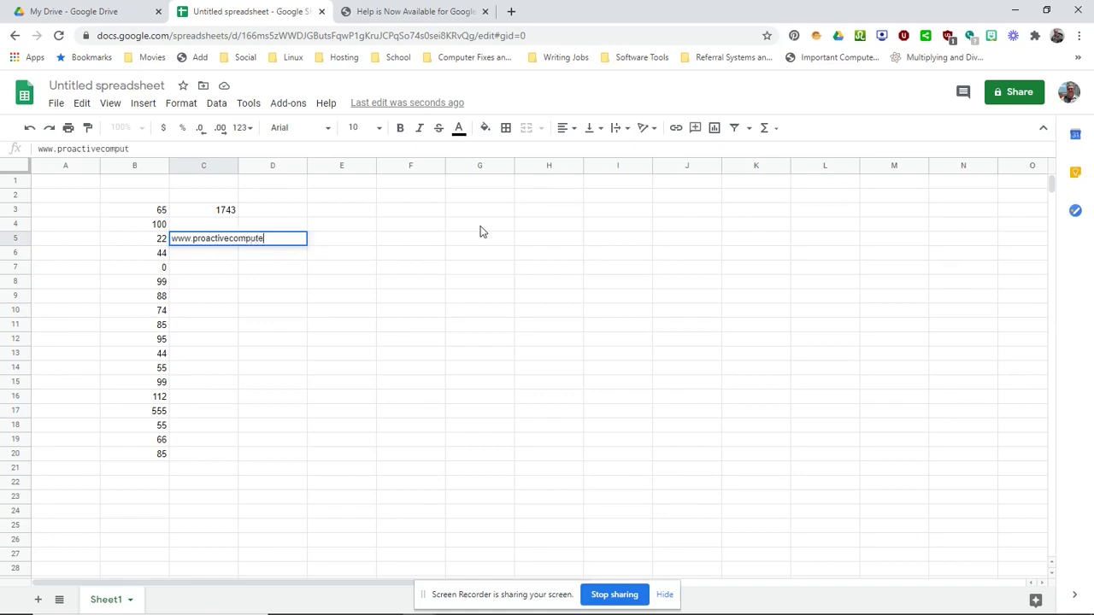
pyautogui.write('rsupport.com')
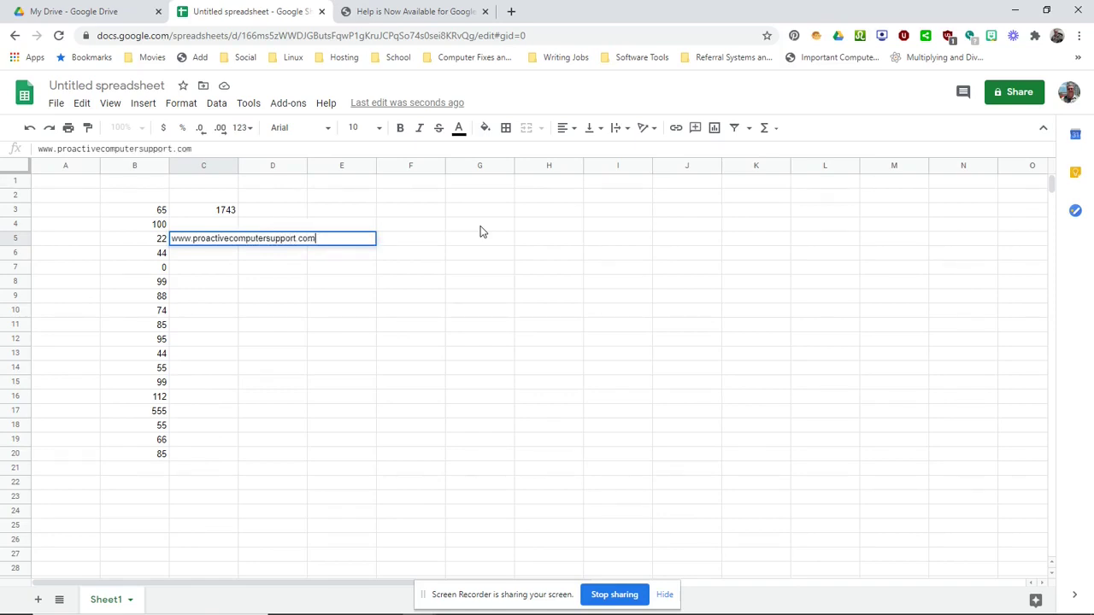
pyautogui.press('Return')
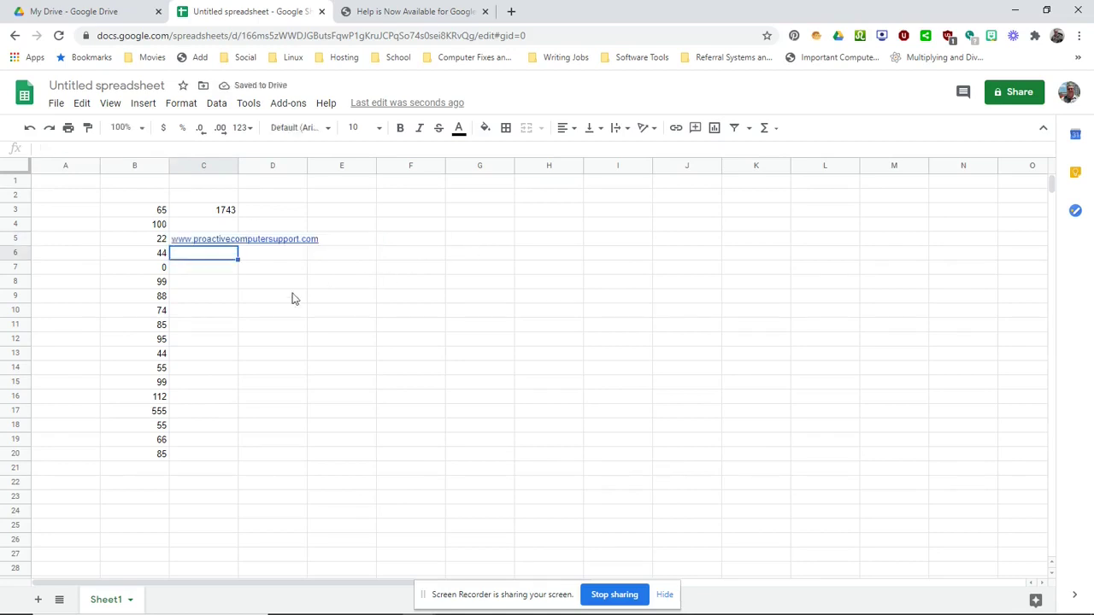
# Open the website linked in cell C5 and return to the spreadsheet.
pyautogui.moveTo(211, 244)
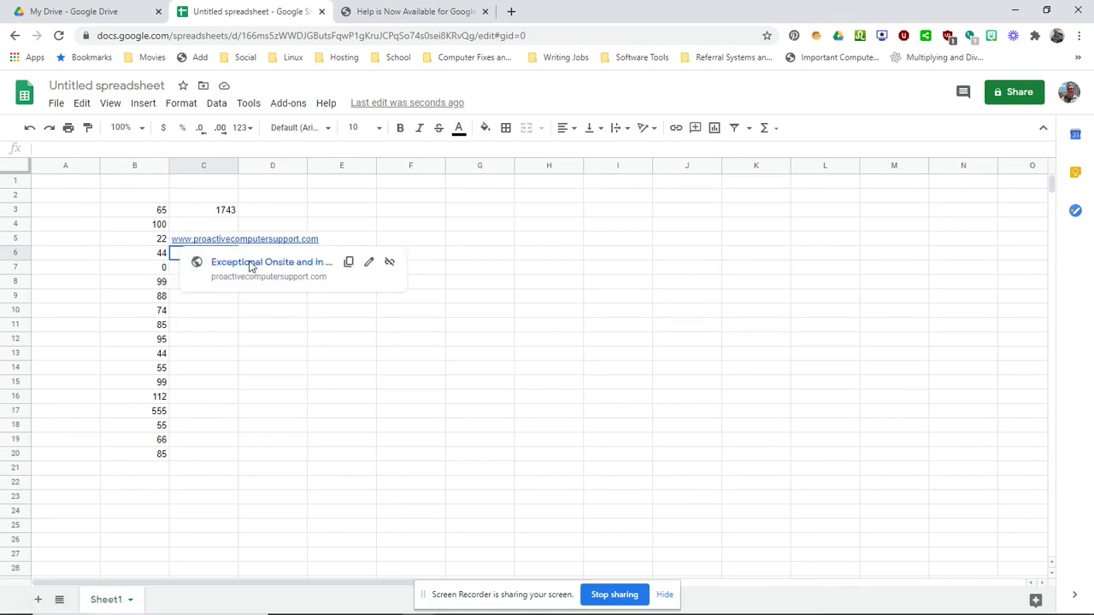
pyautogui.click(250, 263)
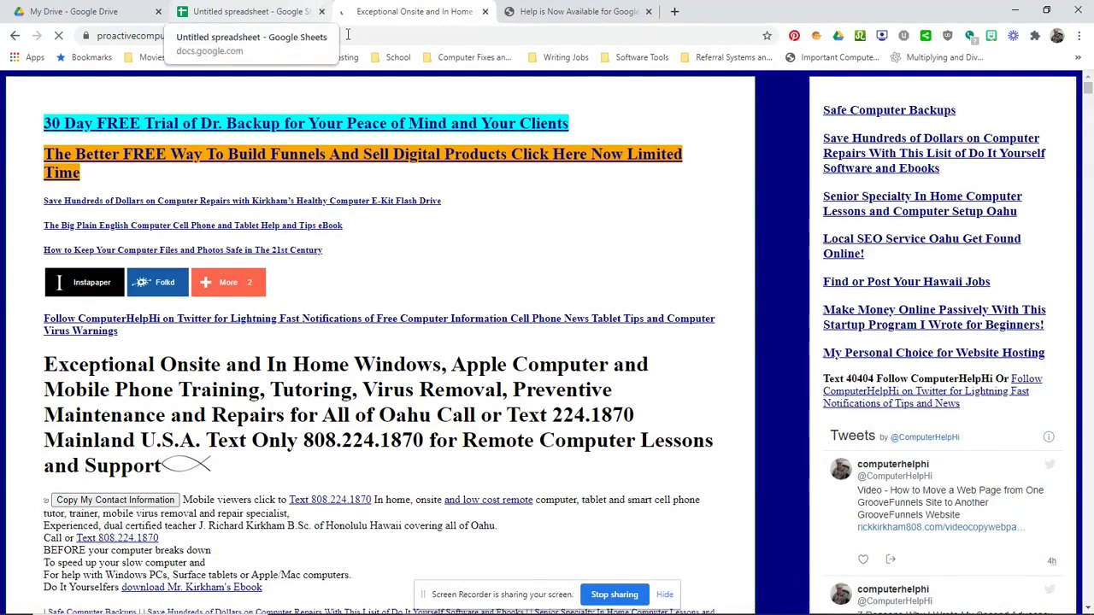
pyautogui.click(267, 14)
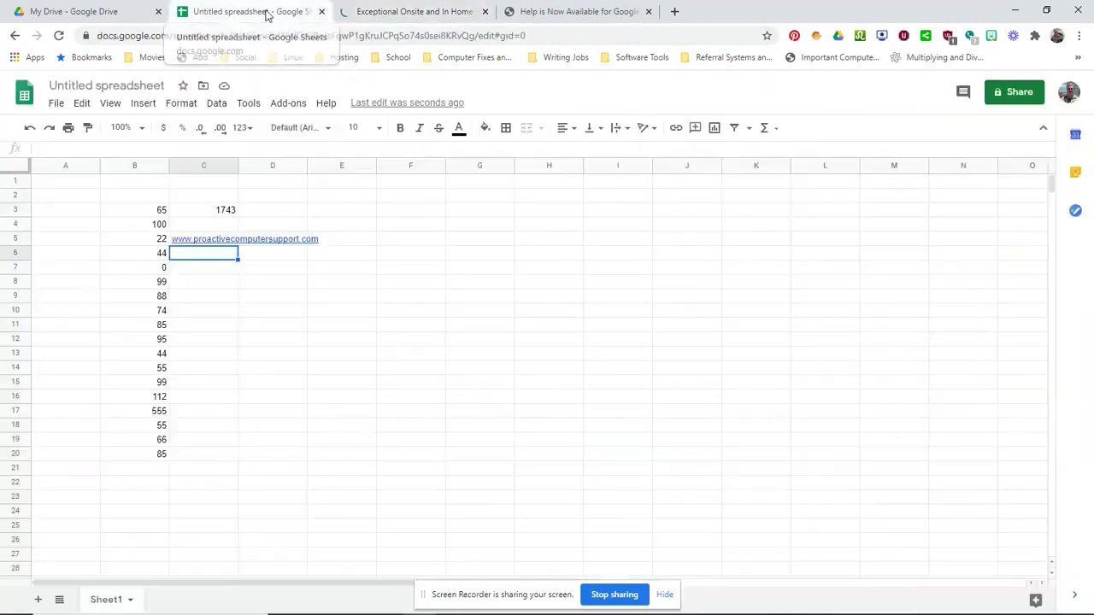
# Rename the spreadsheet as "My Sreadsheet Lesson".
pyautogui.click(107, 84)
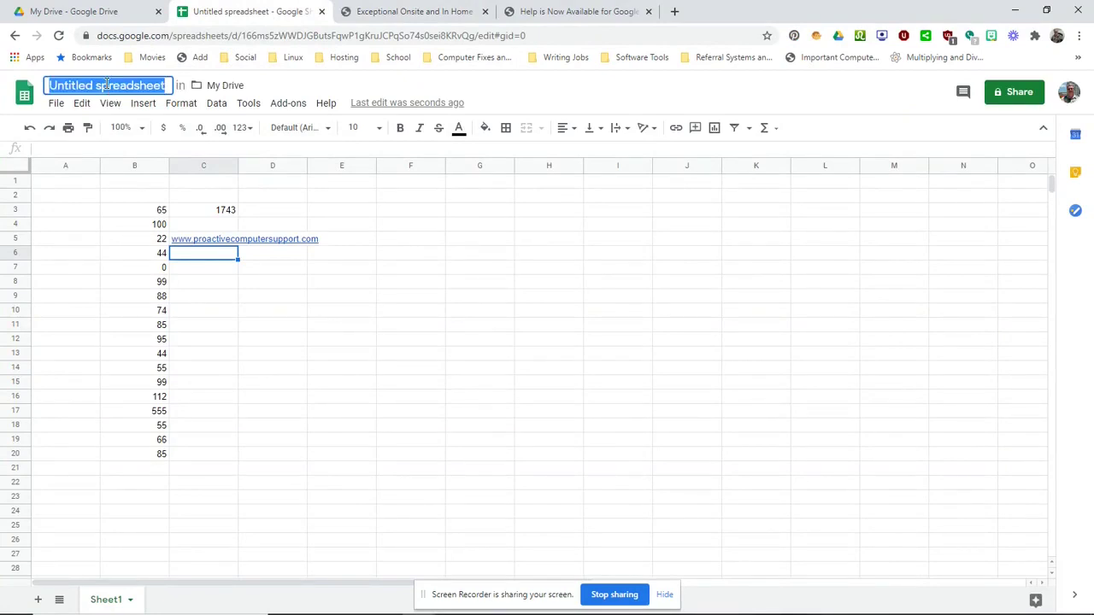
pyautogui.write('M')
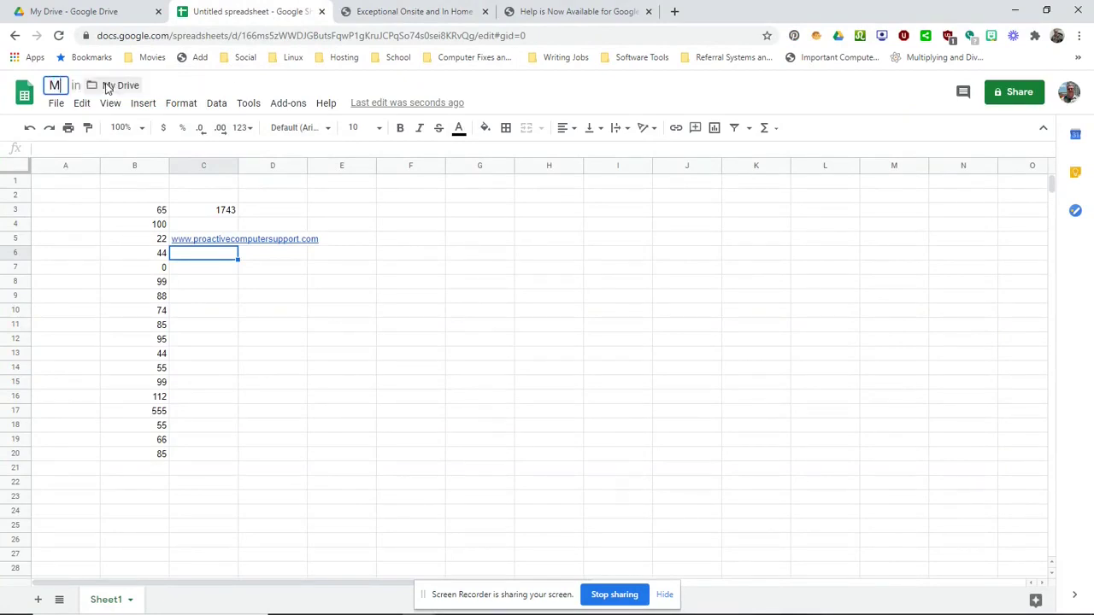
pyautogui.write('y S')
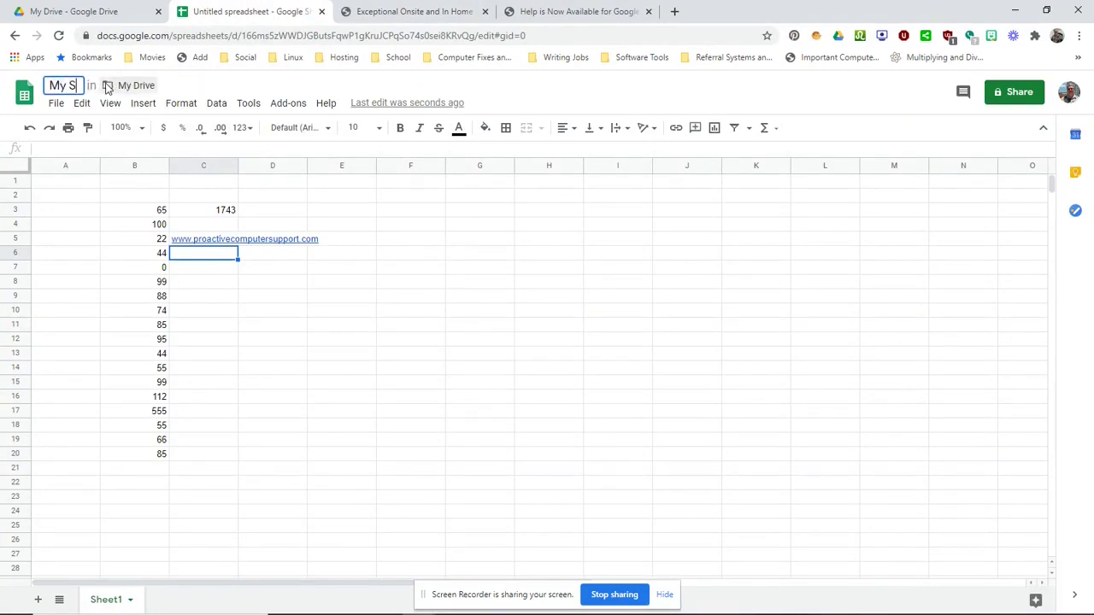
pyautogui.write('r')
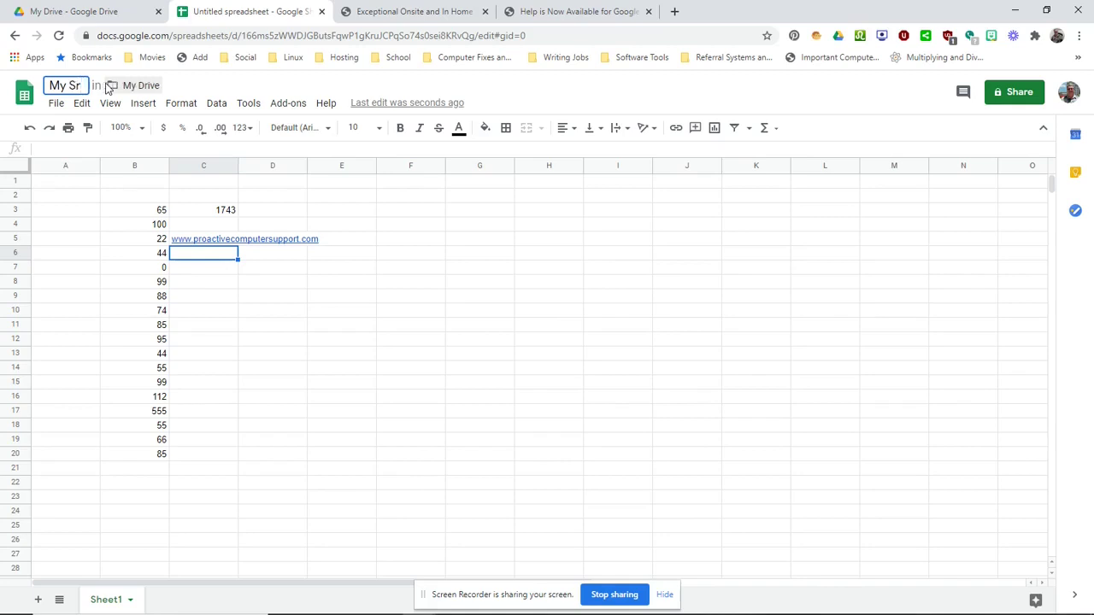
pyautogui.write('eas')
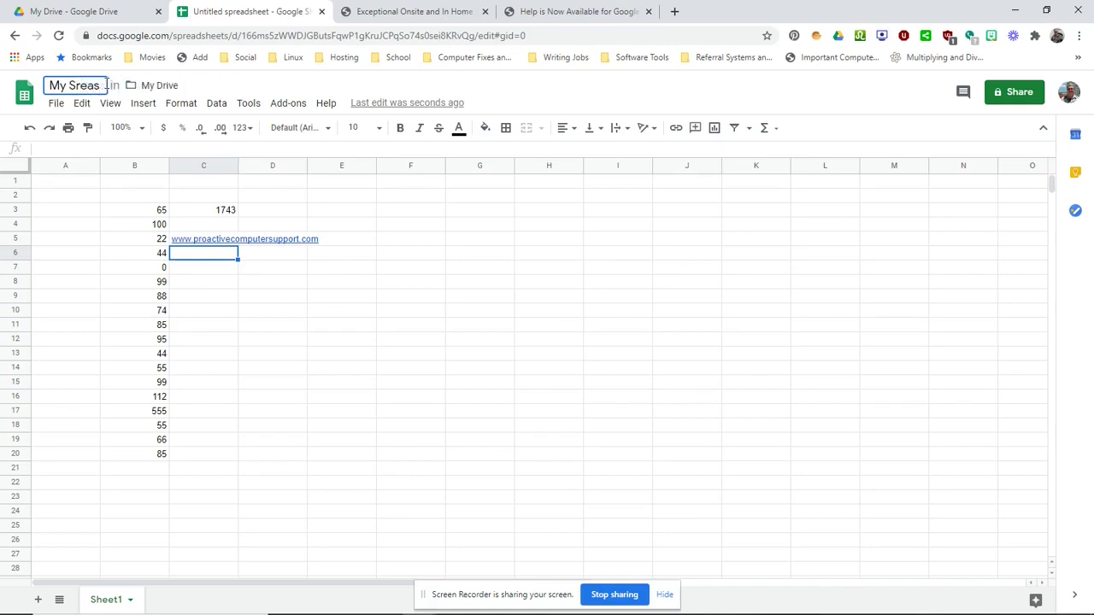
pyautogui.press('BackSpace')
pyautogui.write('dsheet')
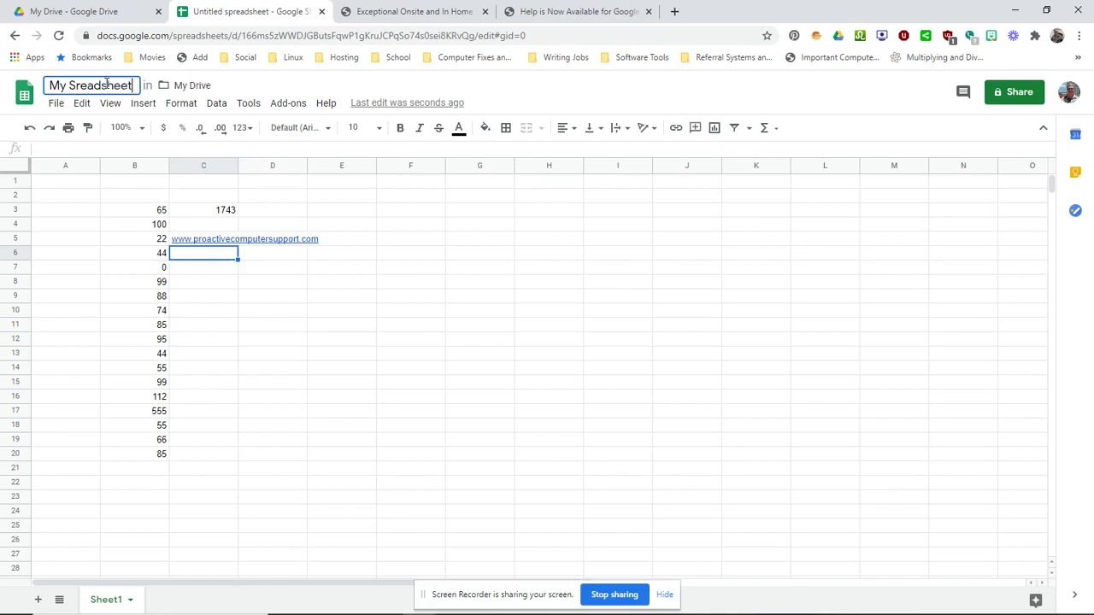
pyautogui.write(' Lesson')
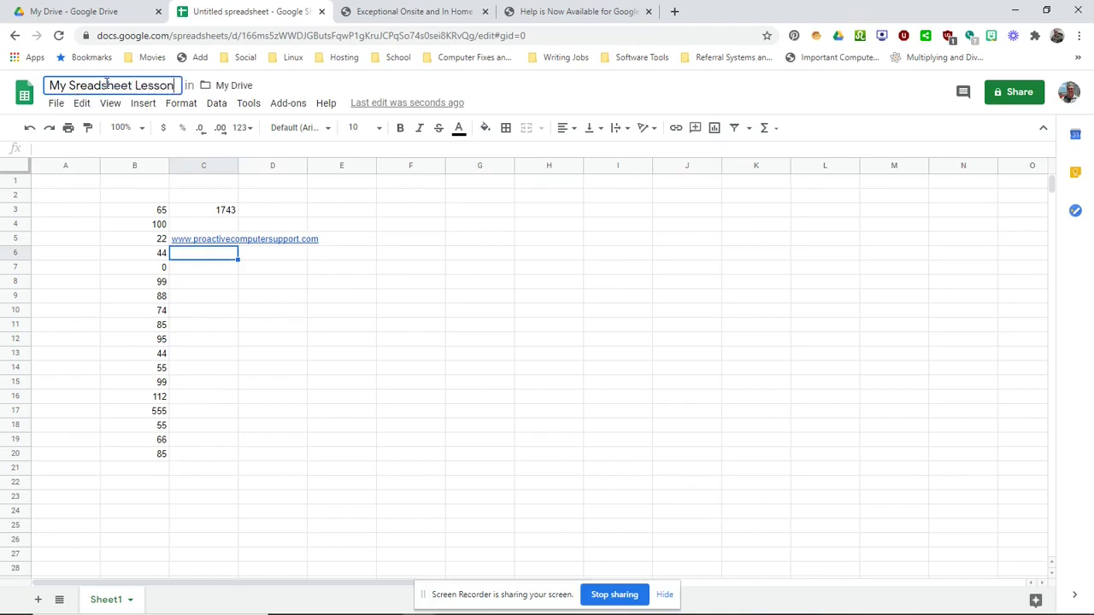
pyautogui.click(369, 213)
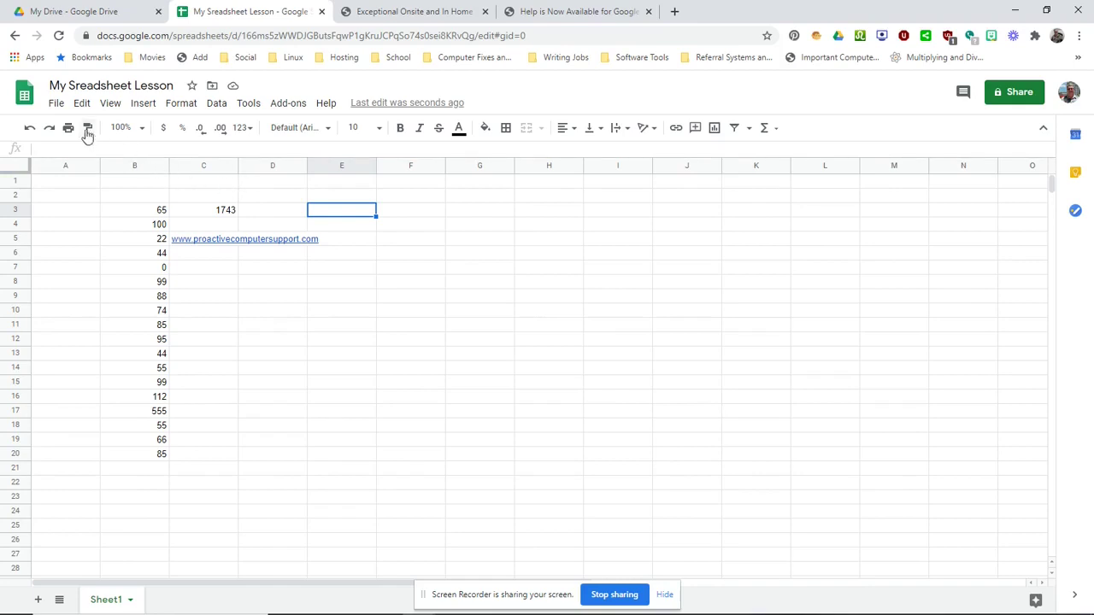
pyautogui.click(57, 105)
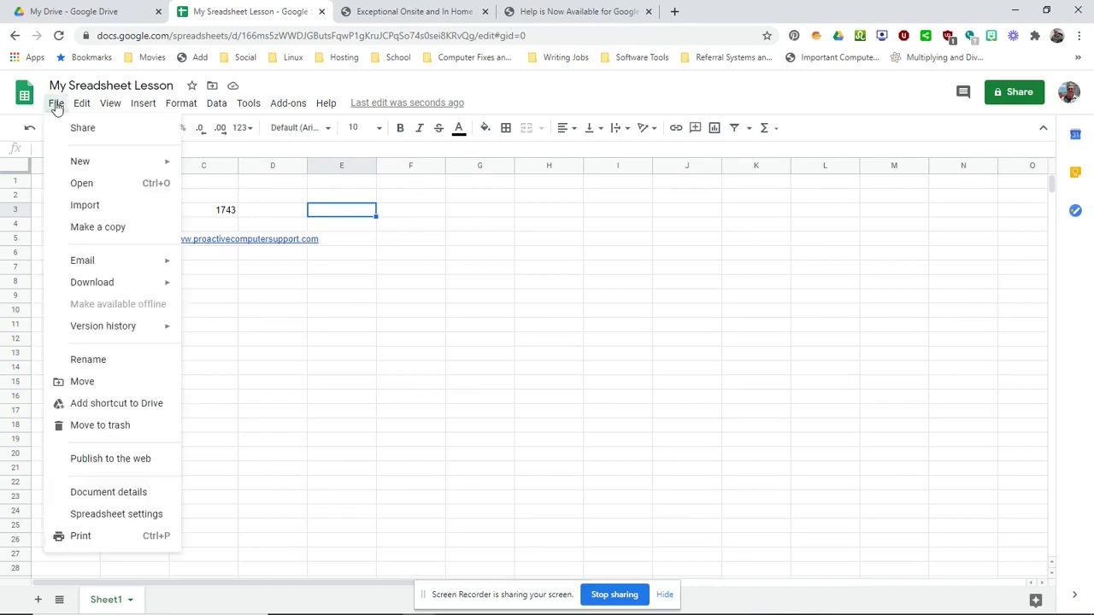
pyautogui.moveTo(110, 286)
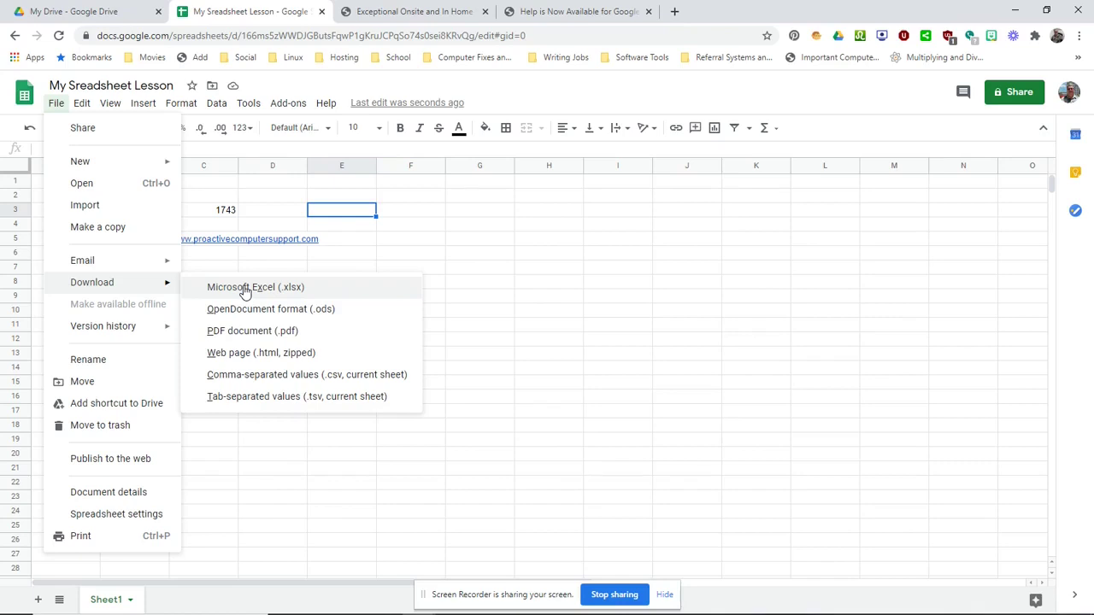
pyautogui.click(413, 215)
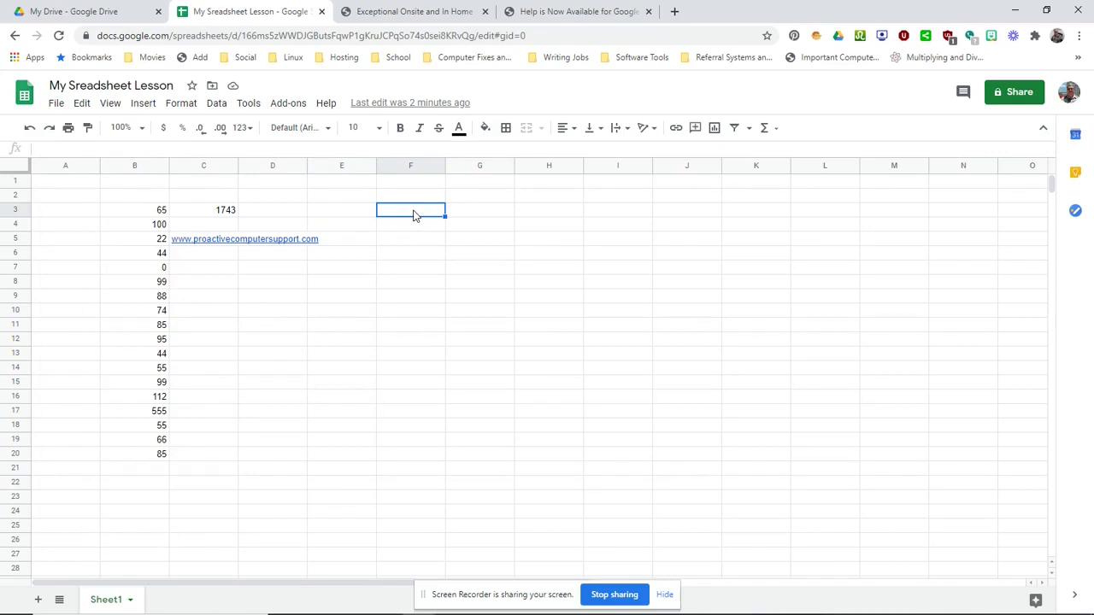
pyautogui.click(84, 84)
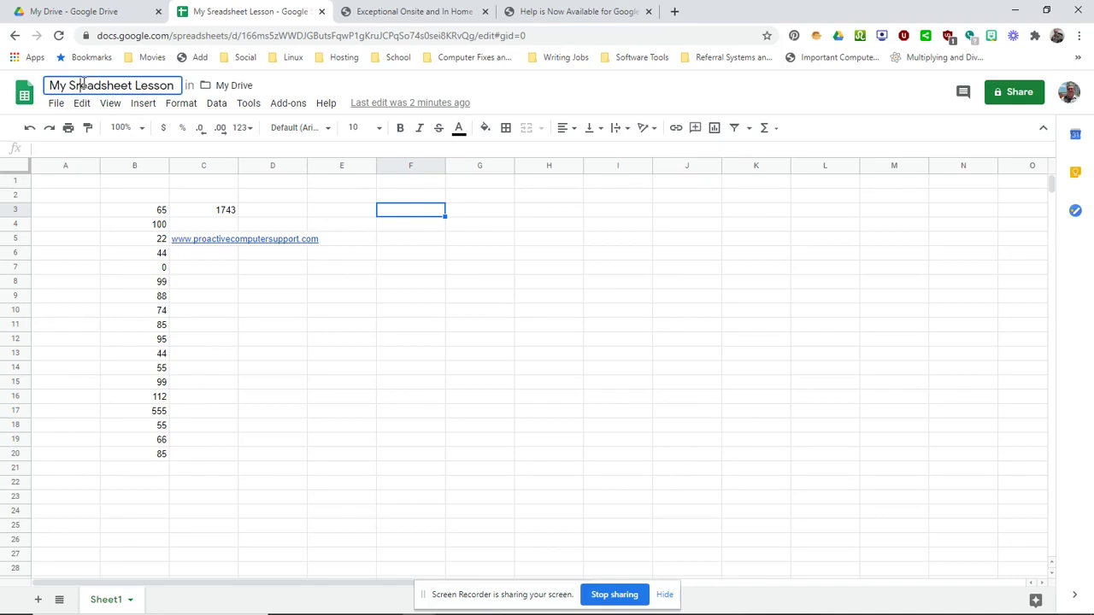
pyautogui.click(392, 240)
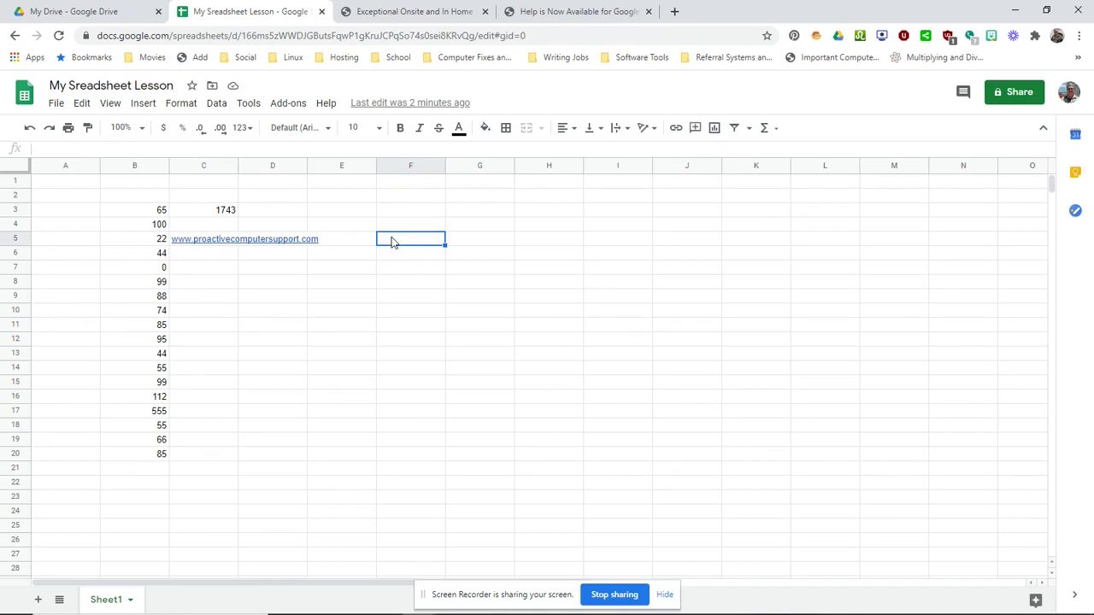
# Share the spreadsheet with the first suggested contact as Commenter, with people notified and no message.
pyautogui.click(1017, 97)
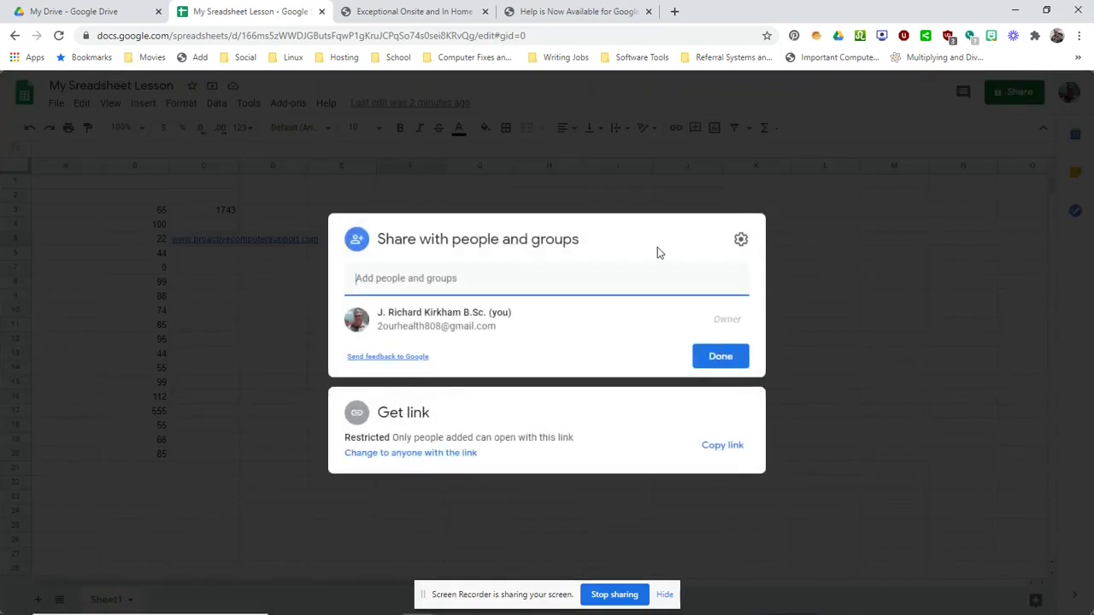
pyautogui.click(414, 280)
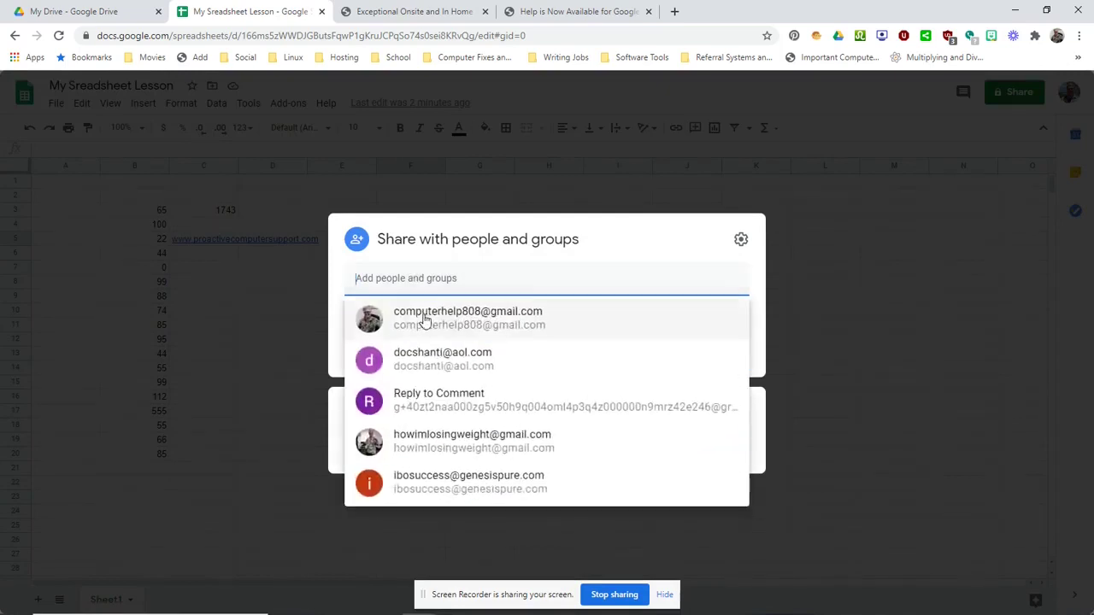
pyautogui.click(427, 317)
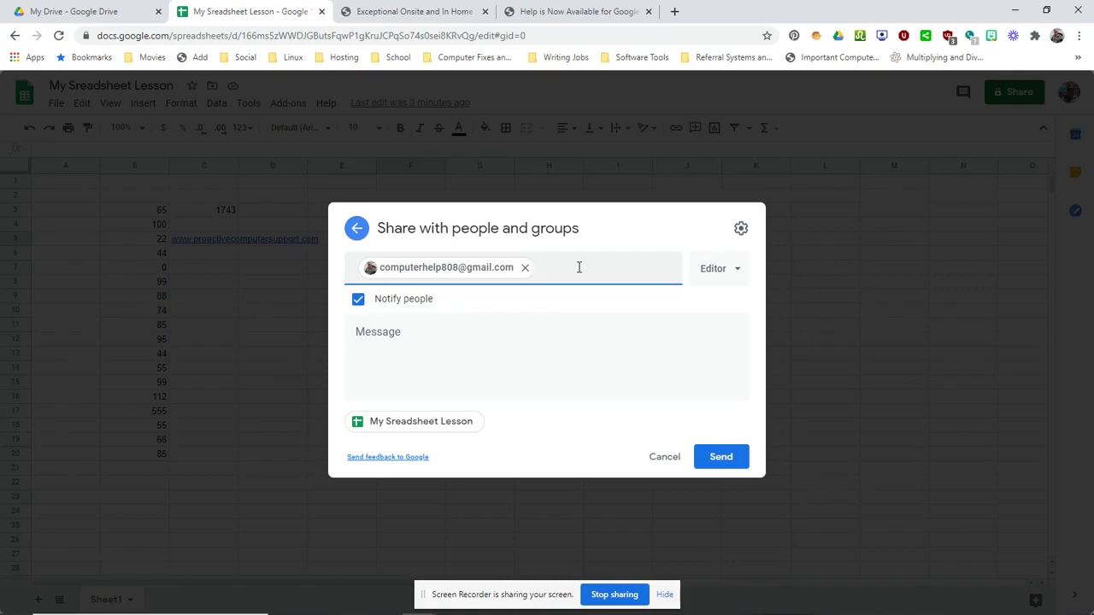
pyautogui.click(734, 272)
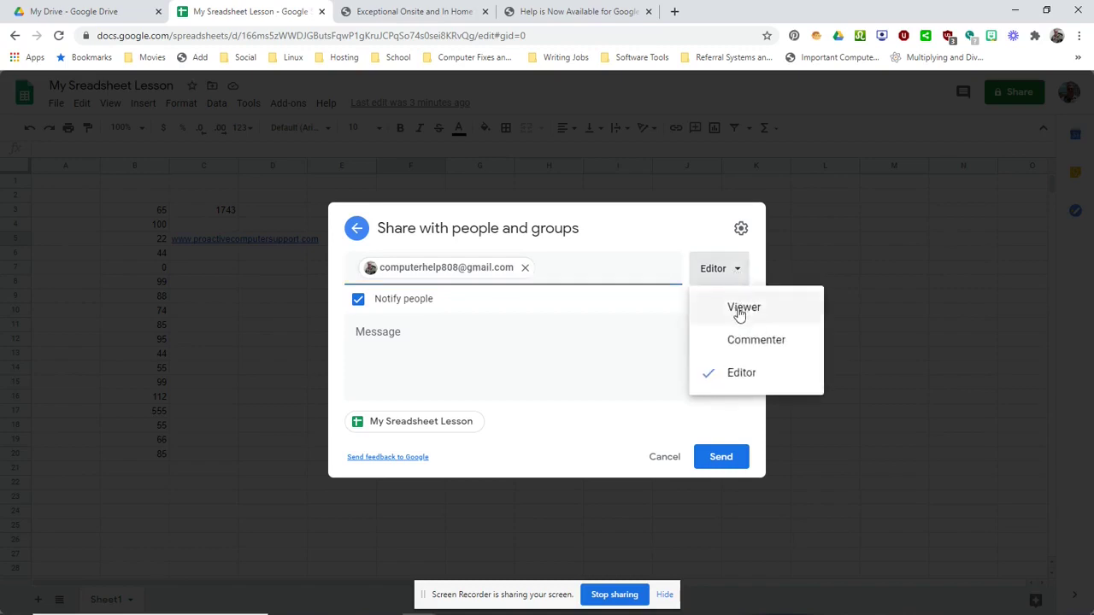
pyautogui.click(740, 309)
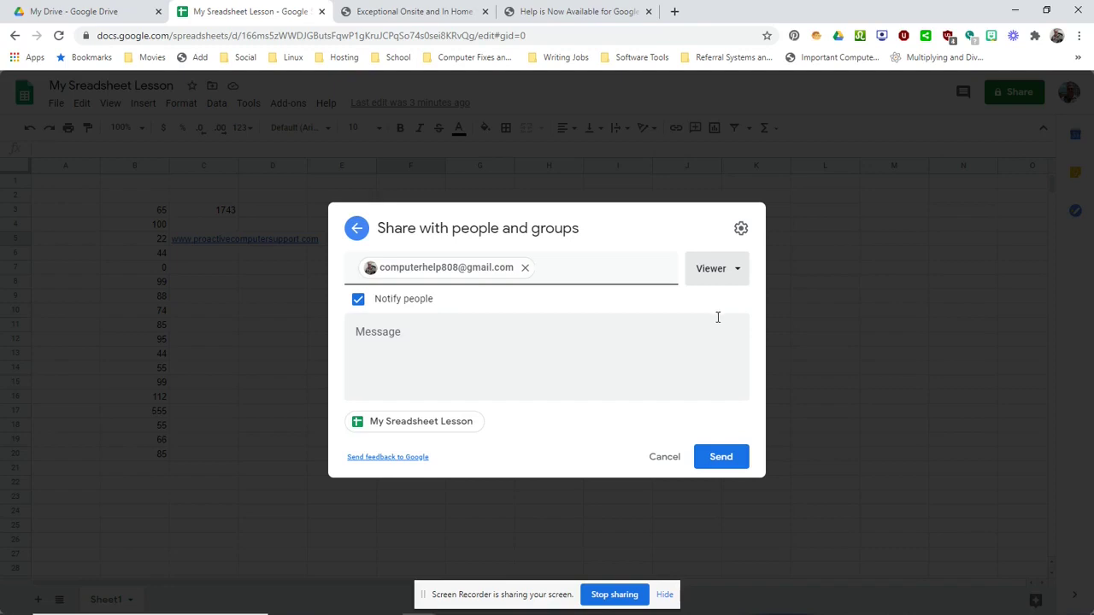
pyautogui.click(731, 274)
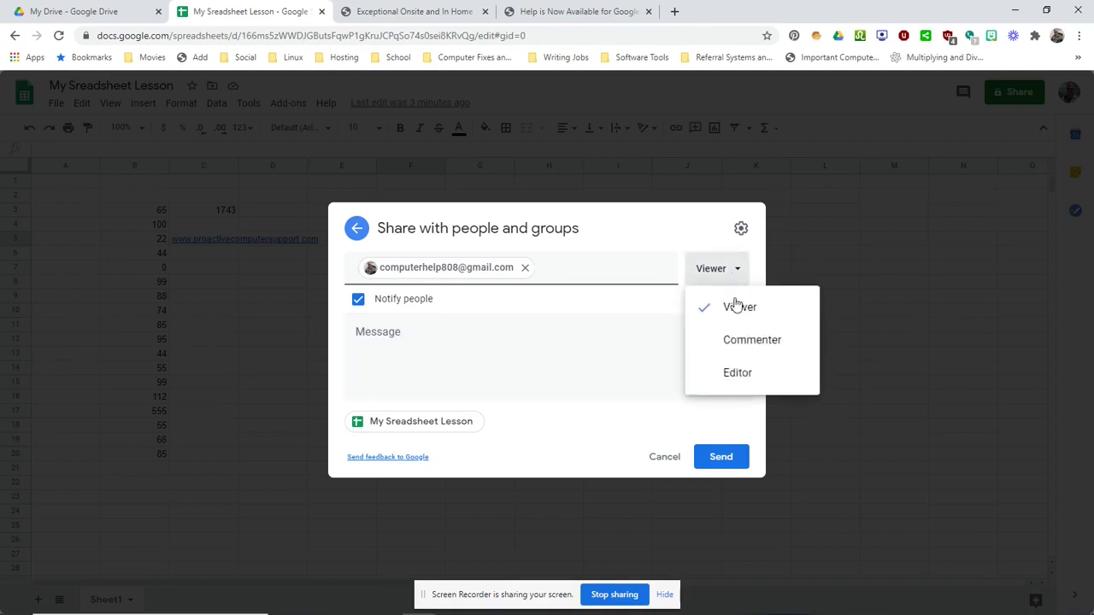
pyautogui.click(738, 342)
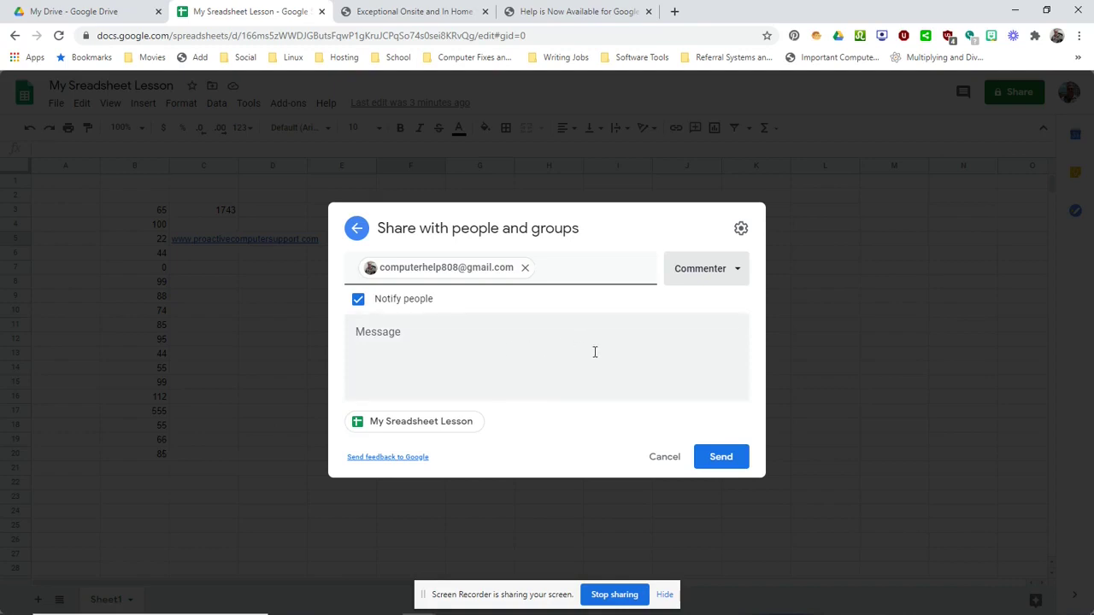
pyautogui.click(723, 459)
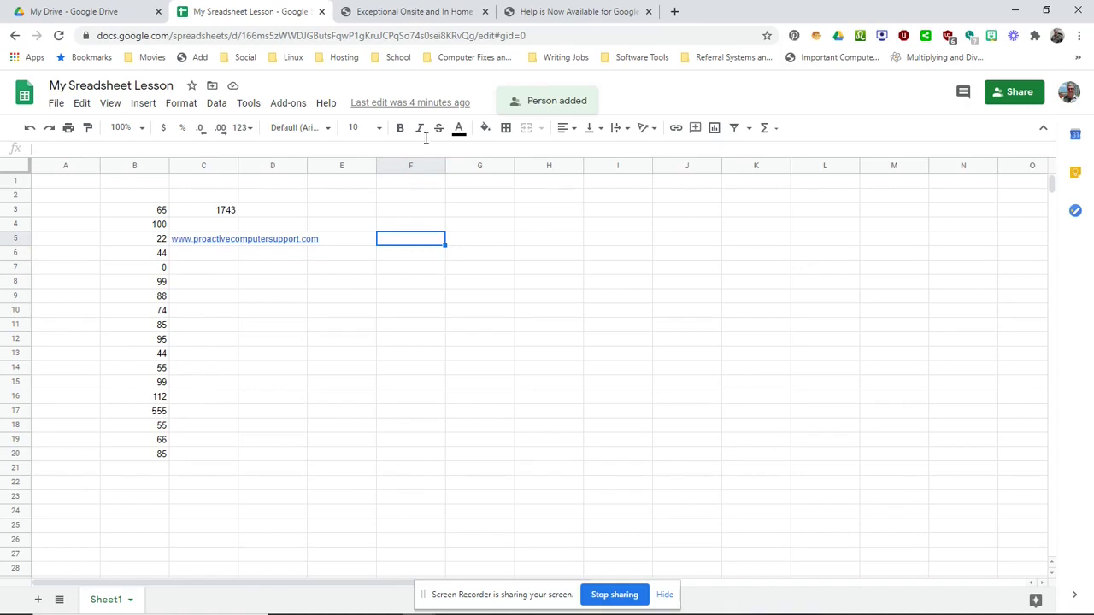
# Switch to the open web page about Google Drive help.
pyautogui.click(570, 13)
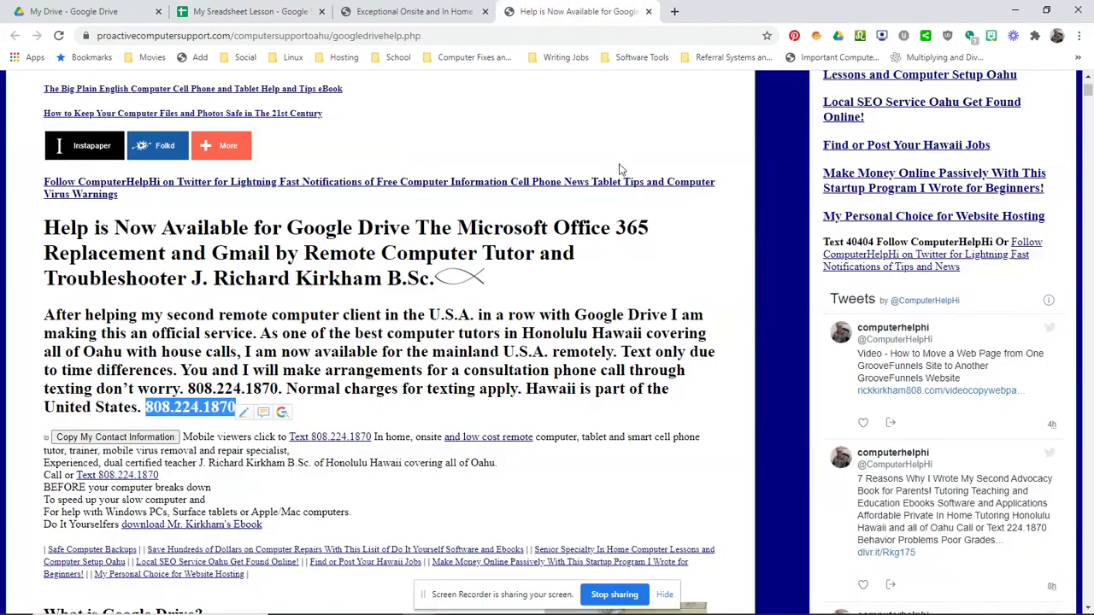